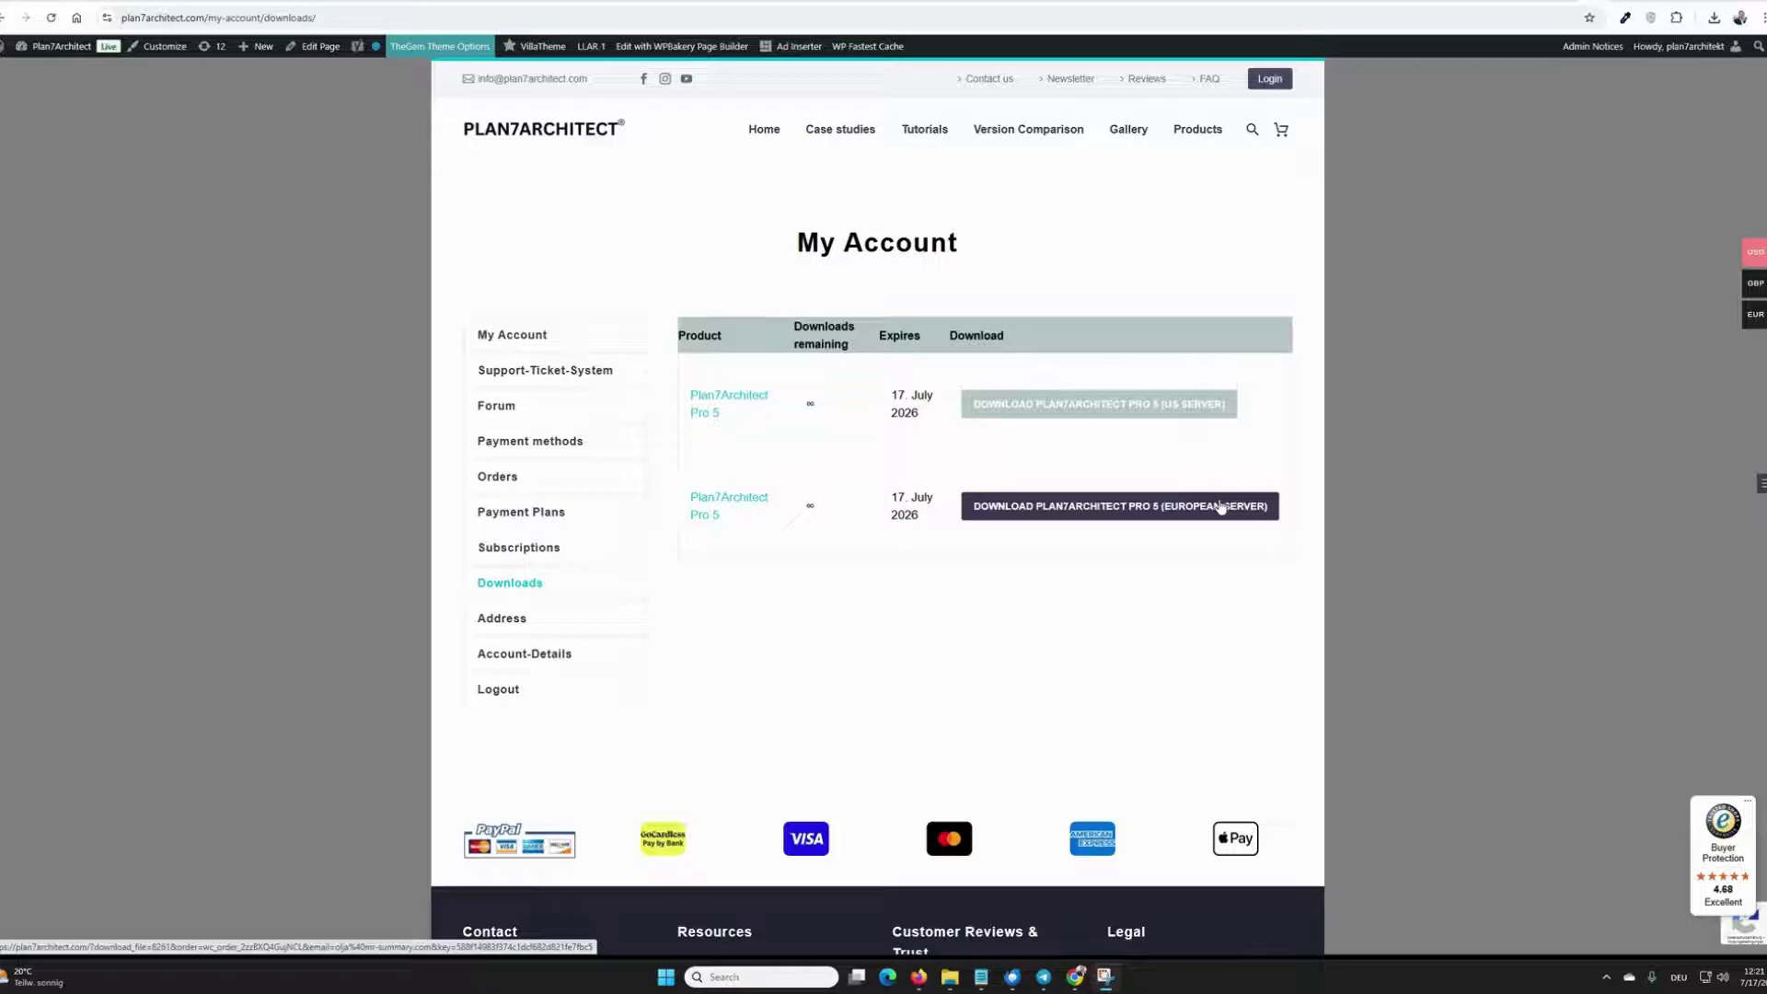
# Start the Plan7Architect Pro 5 download from the European Server link on the Downloads page.
pyautogui.click(1220, 507)
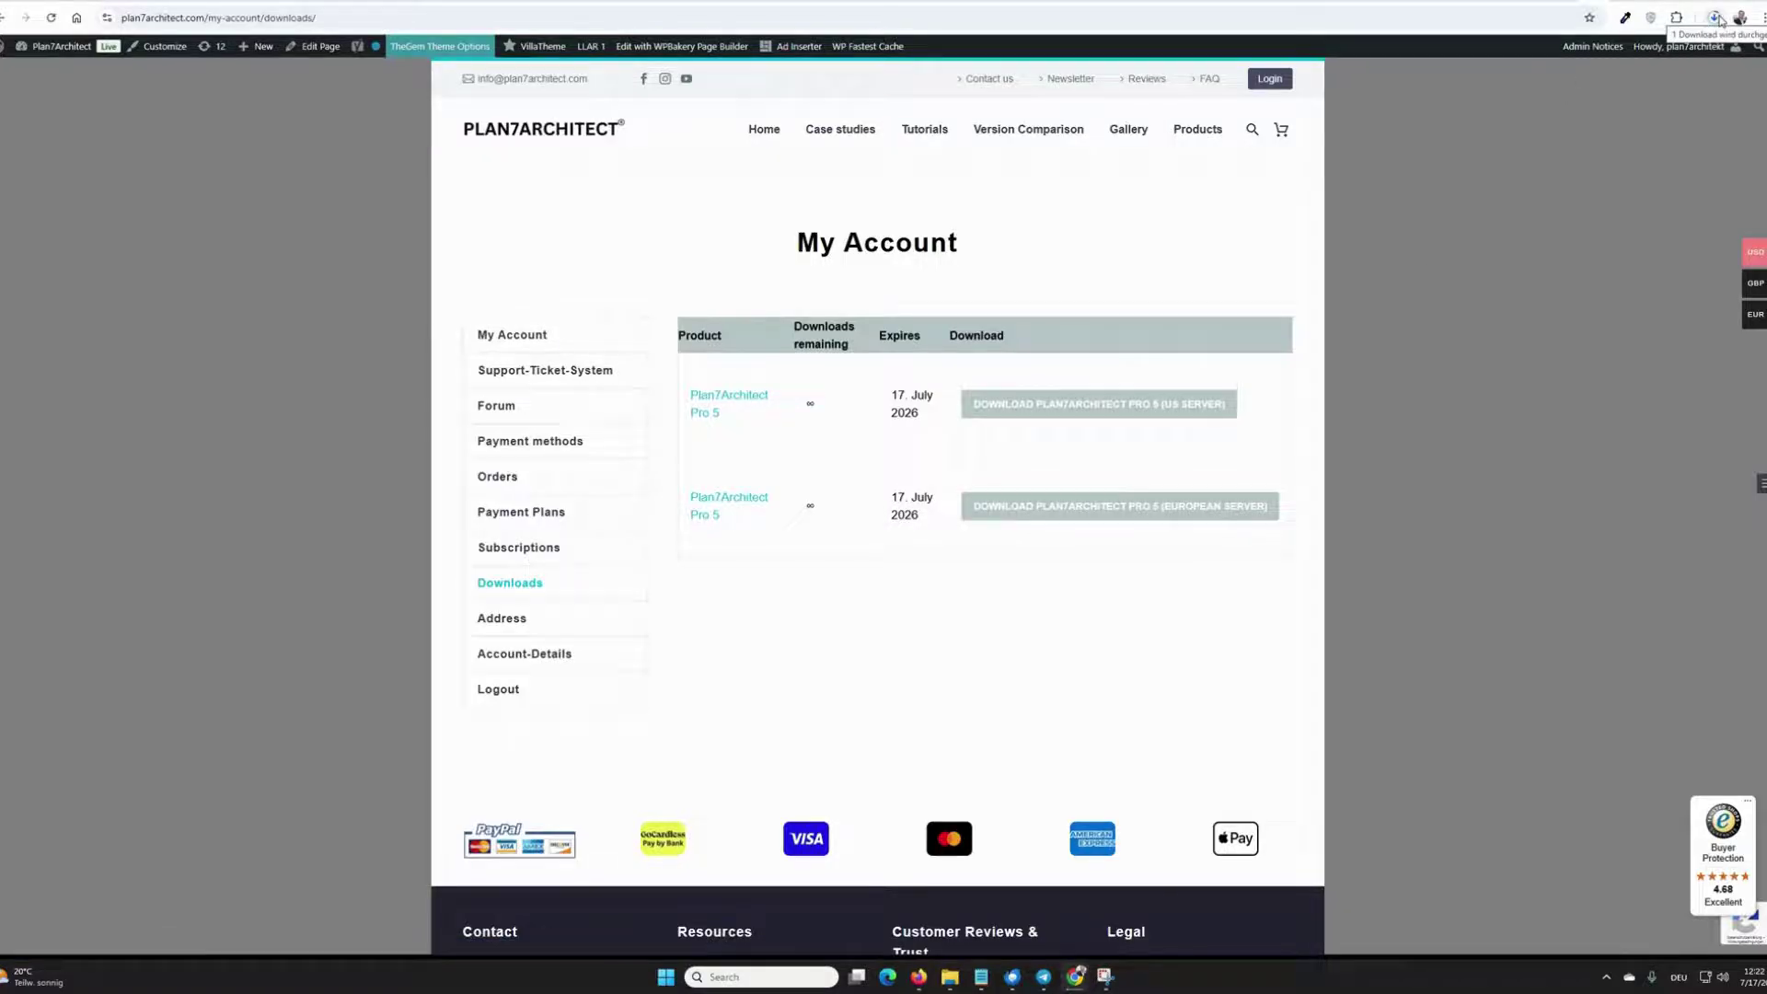
# Watch Plan7ArchitectPro (5).zip finish its 4.6 GB download, then close the downloads list.
pyautogui.click(1714, 19)
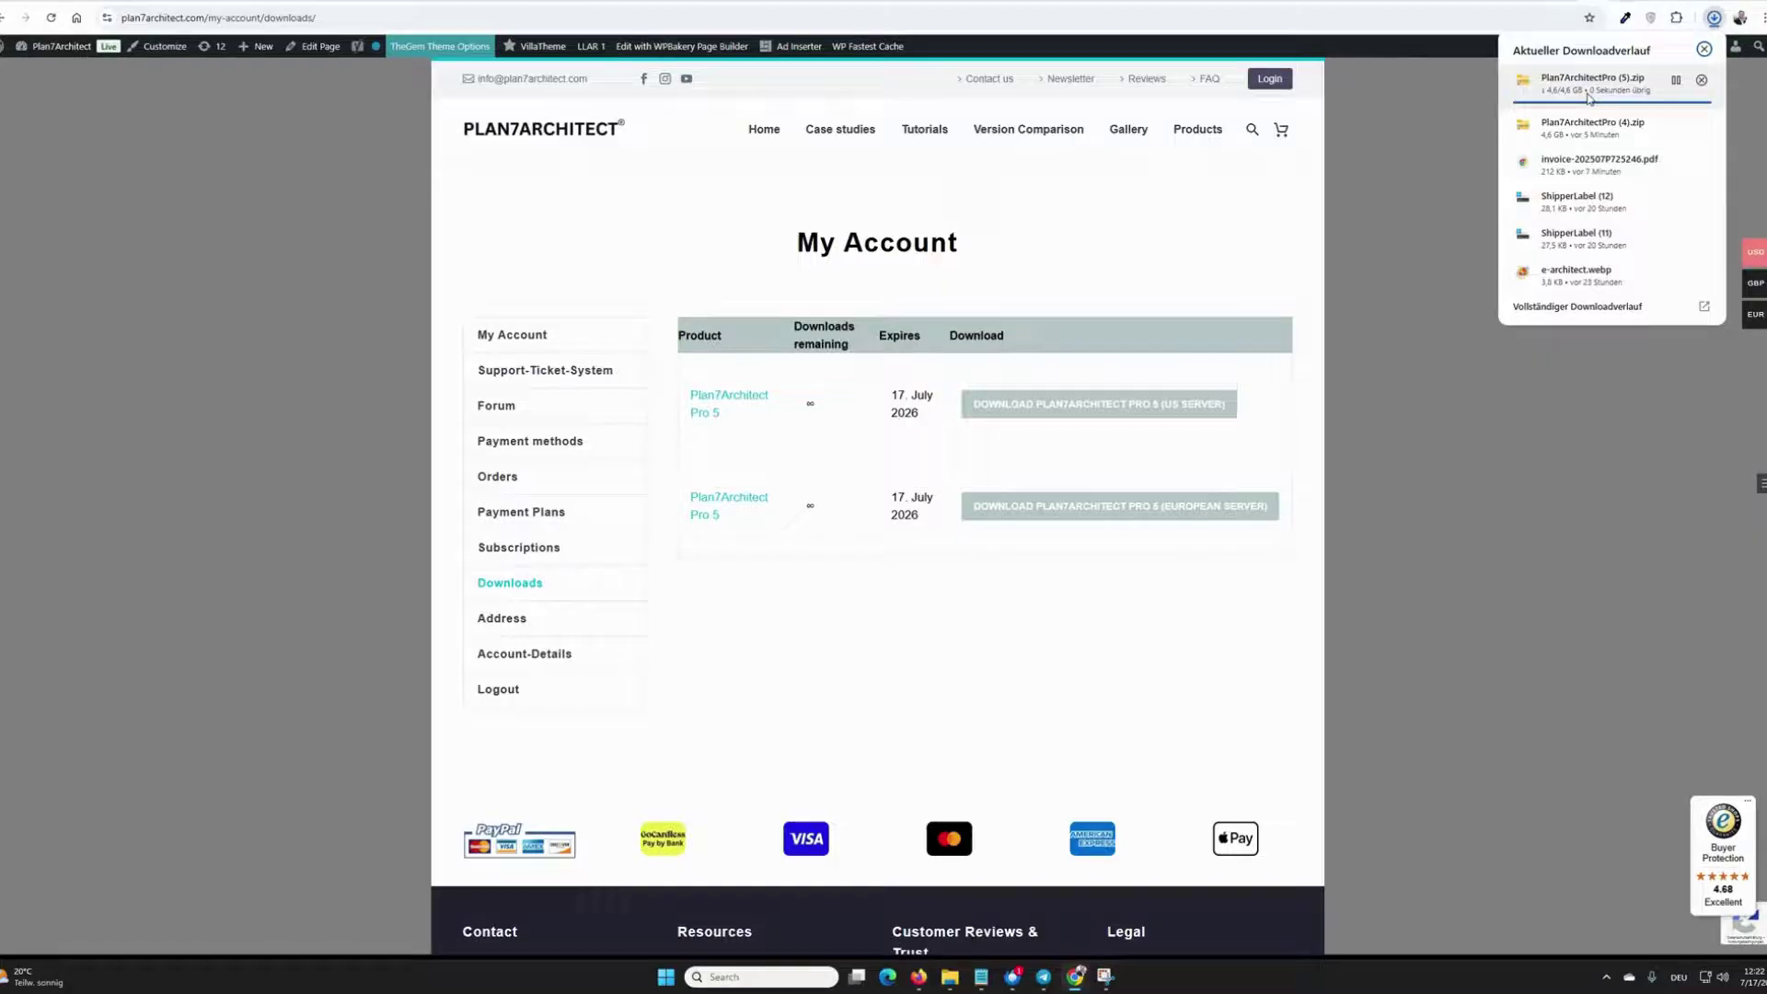
pyautogui.click(1512, 599)
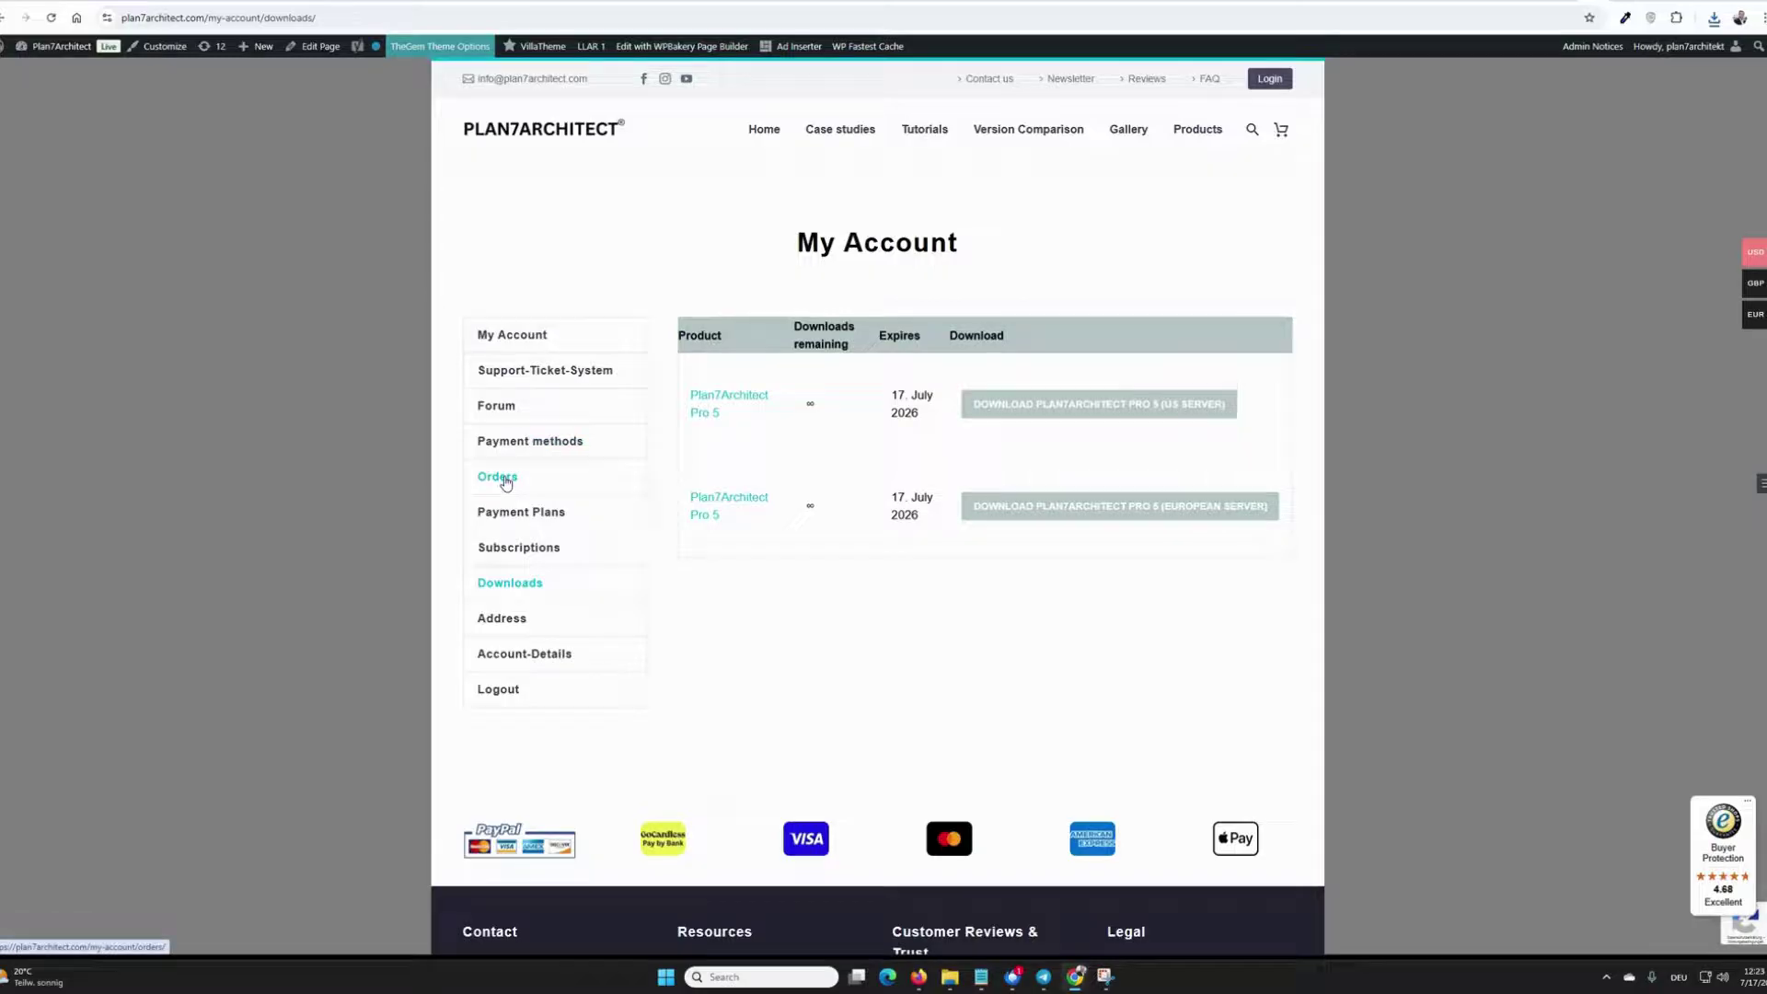
# Download the order's invoice from the Orders page and open the invoice PDF.
pyautogui.click(504, 479)
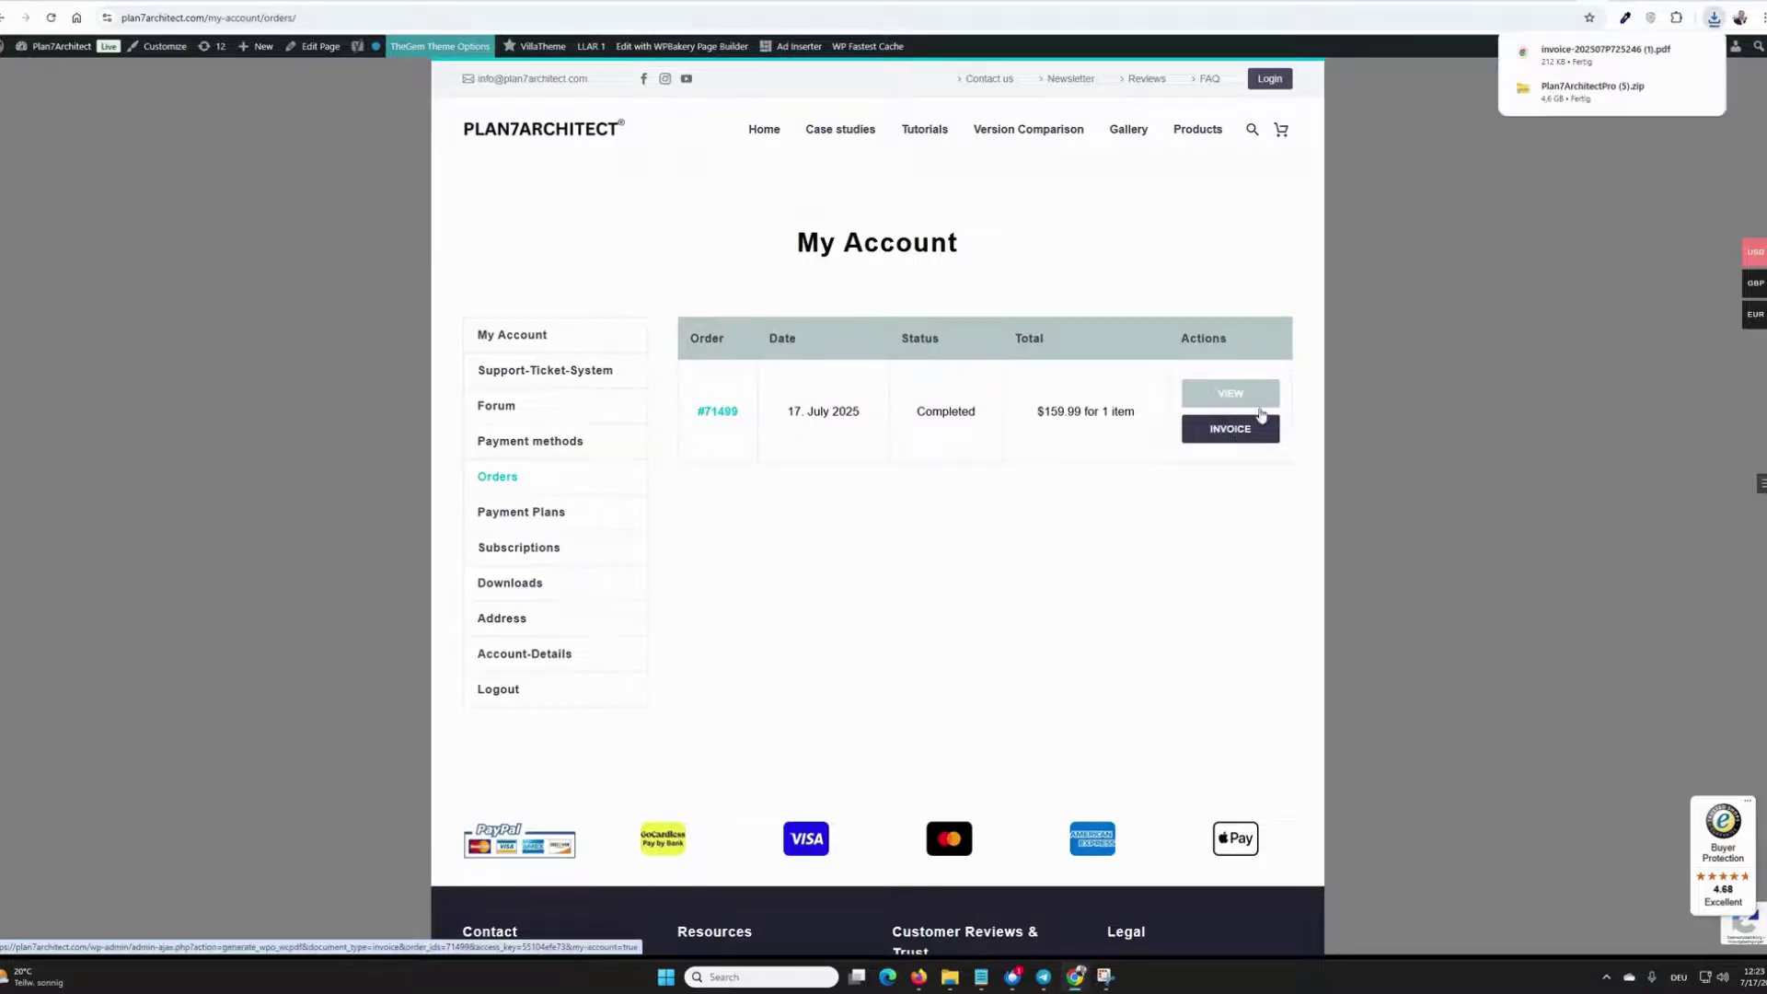
pyautogui.click(1574, 65)
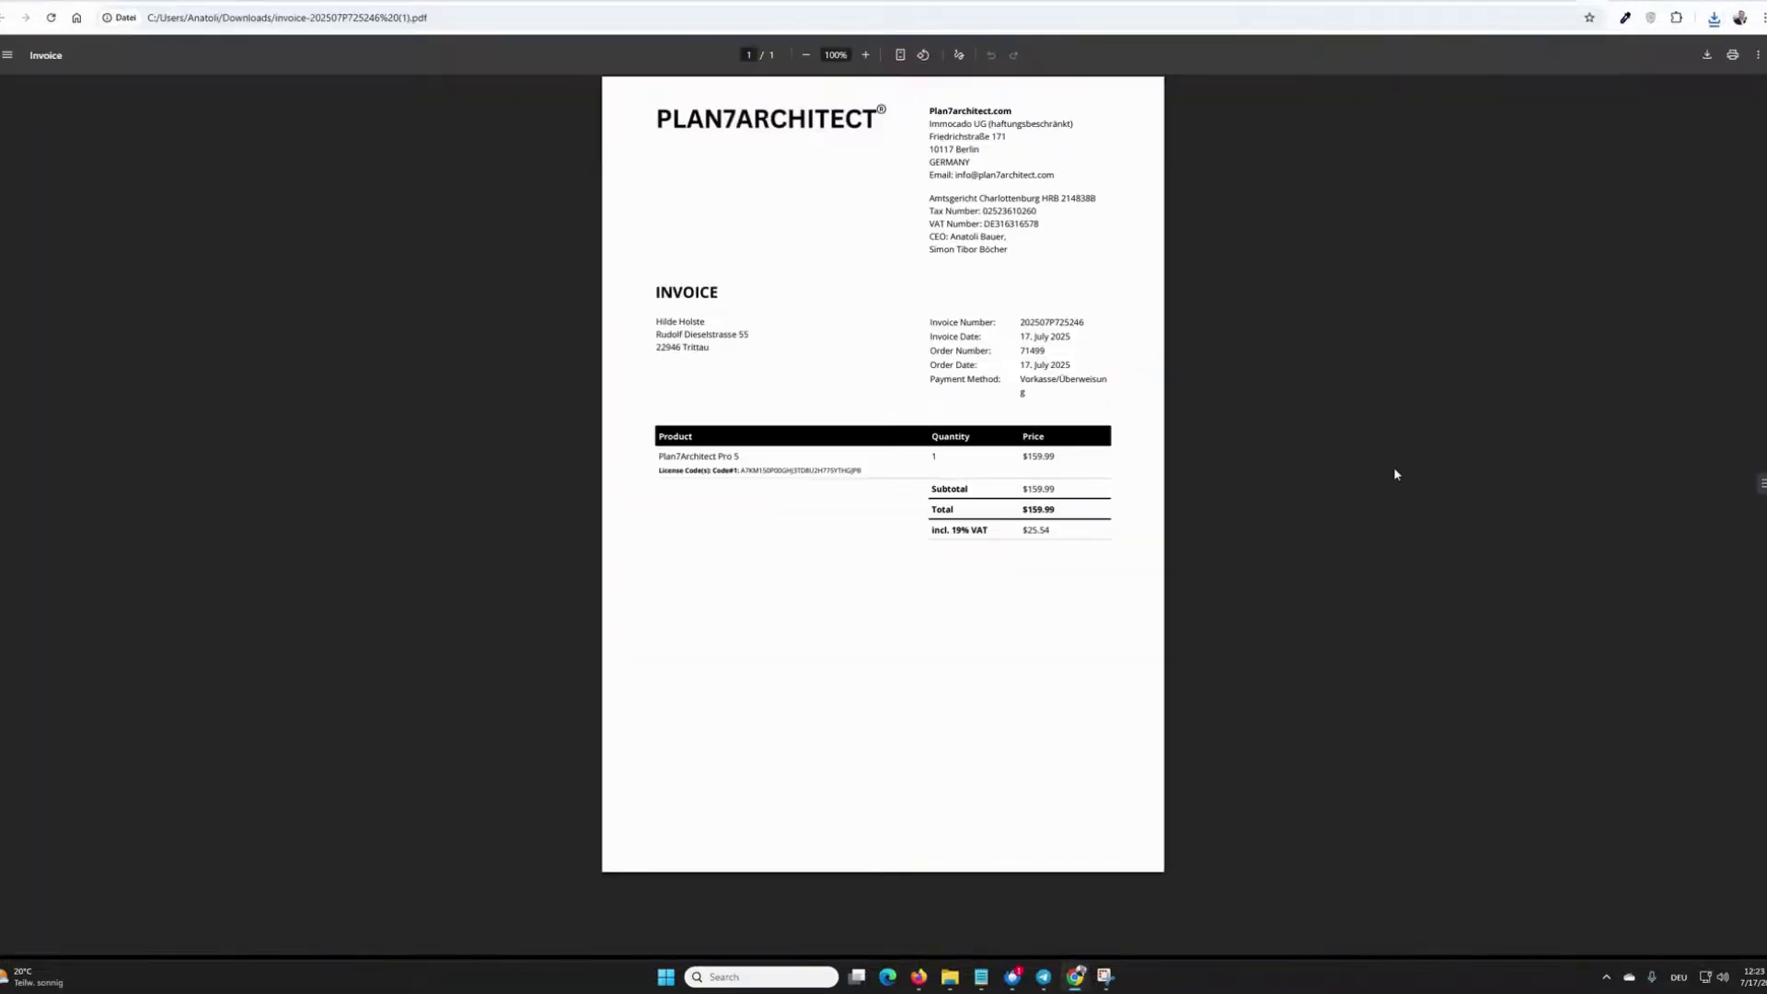
# Highlight the License Code(s) text under Plan7Architect Pro 5 on the invoice.
pyautogui.doubleClick(784, 469)
pyautogui.click(750, 469)
pyautogui.moveTo(740, 470)
pyautogui.mouseDown()
pyautogui.moveTo(860, 472)
pyautogui.moveTo(744, 477)
pyautogui.mouseUp()
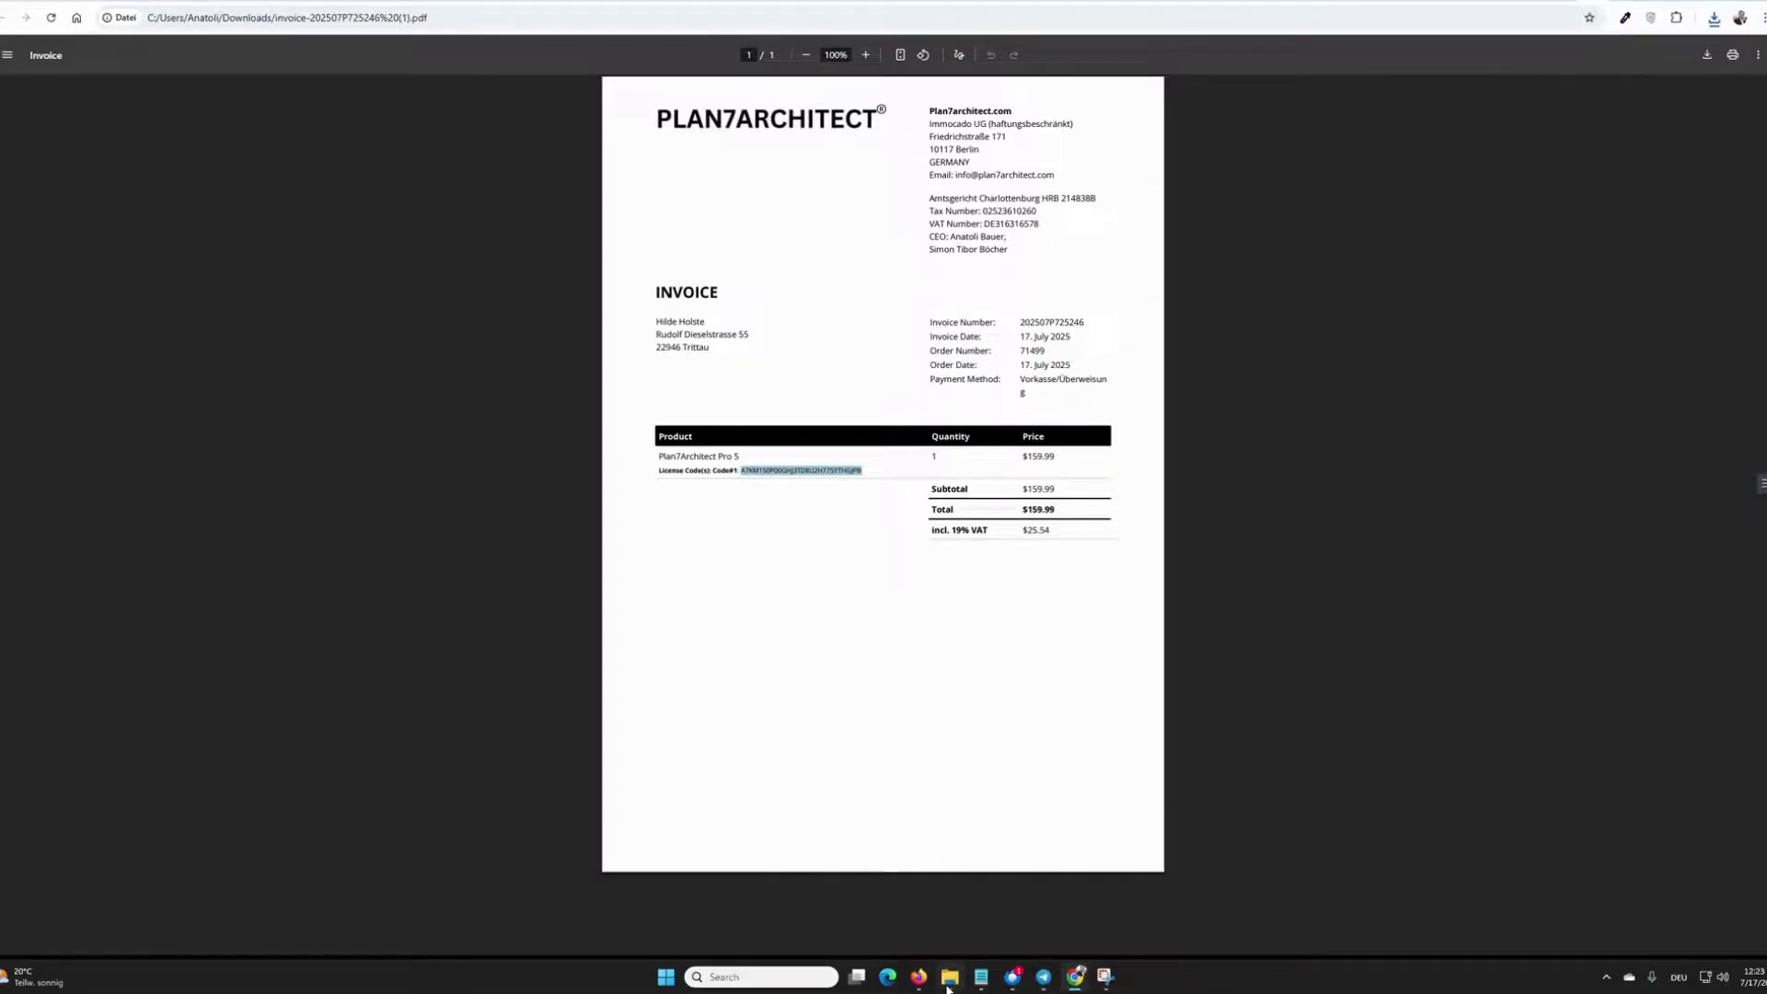
# Extract all of Plan7ArchitectPro (5).zip in Downloads into the suggested Plan7ArchitectPro (5) folder.
pyautogui.click(948, 988)
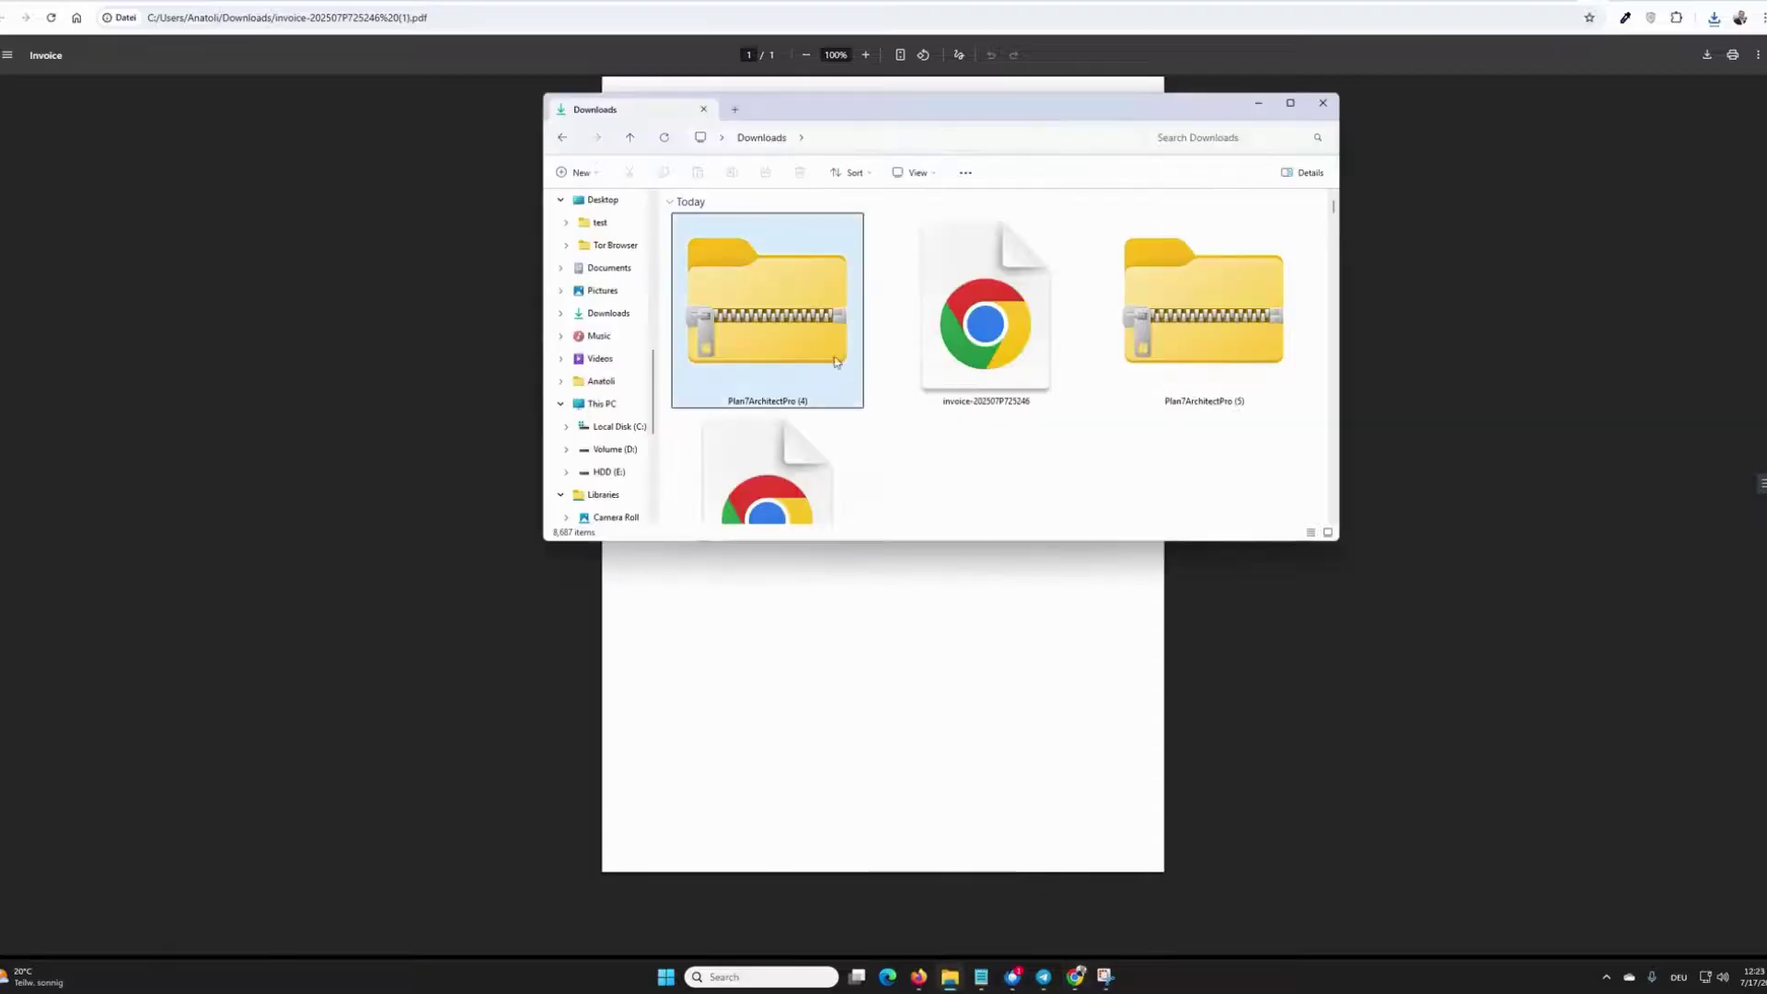
pyautogui.click(609, 316)
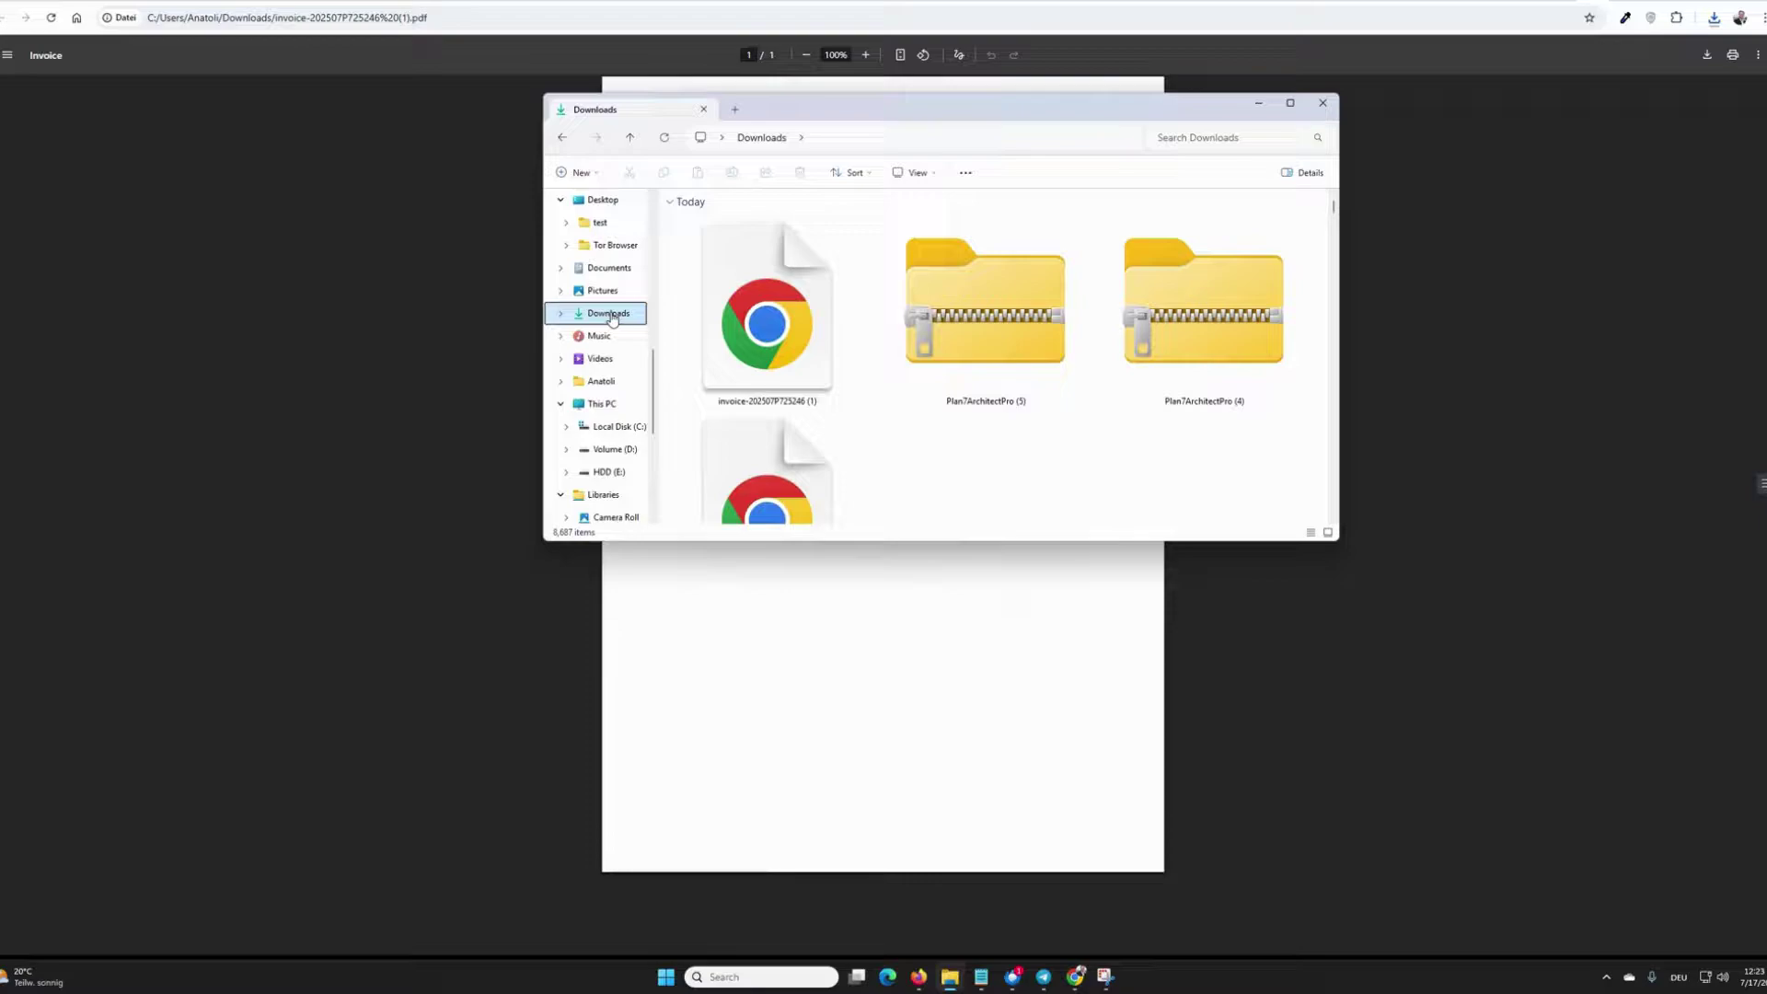
pyautogui.click(987, 322)
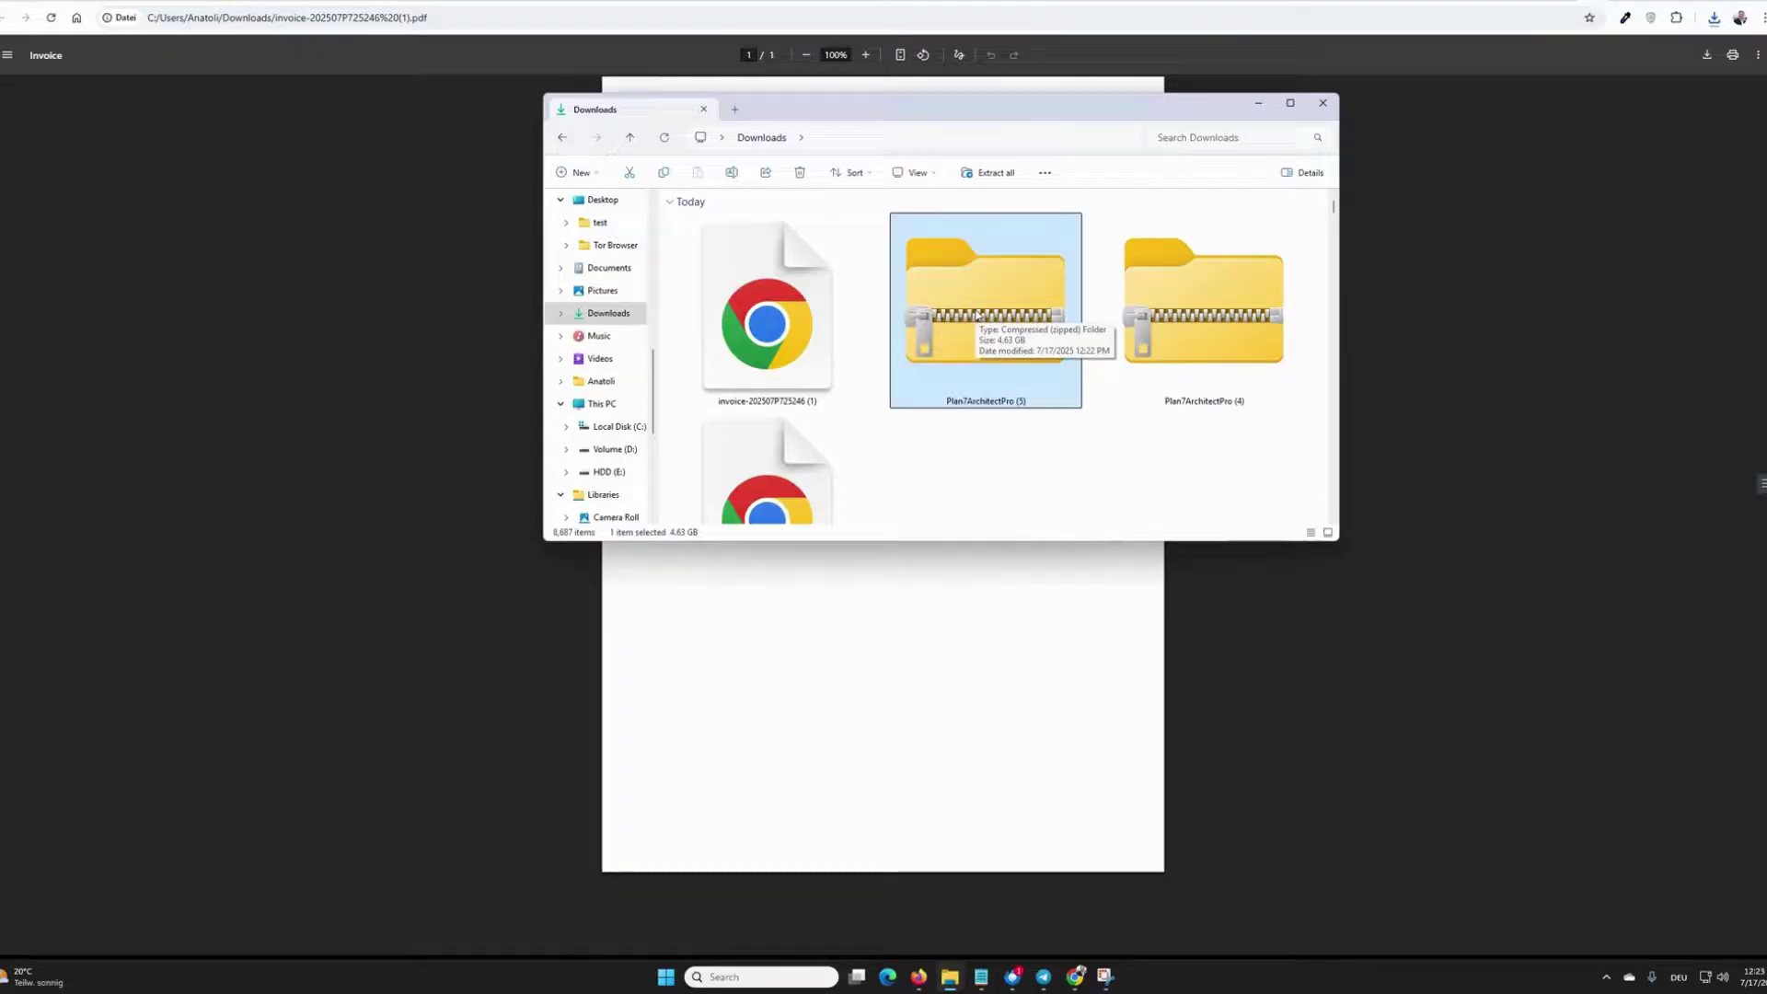
pyautogui.rightClick(977, 313)
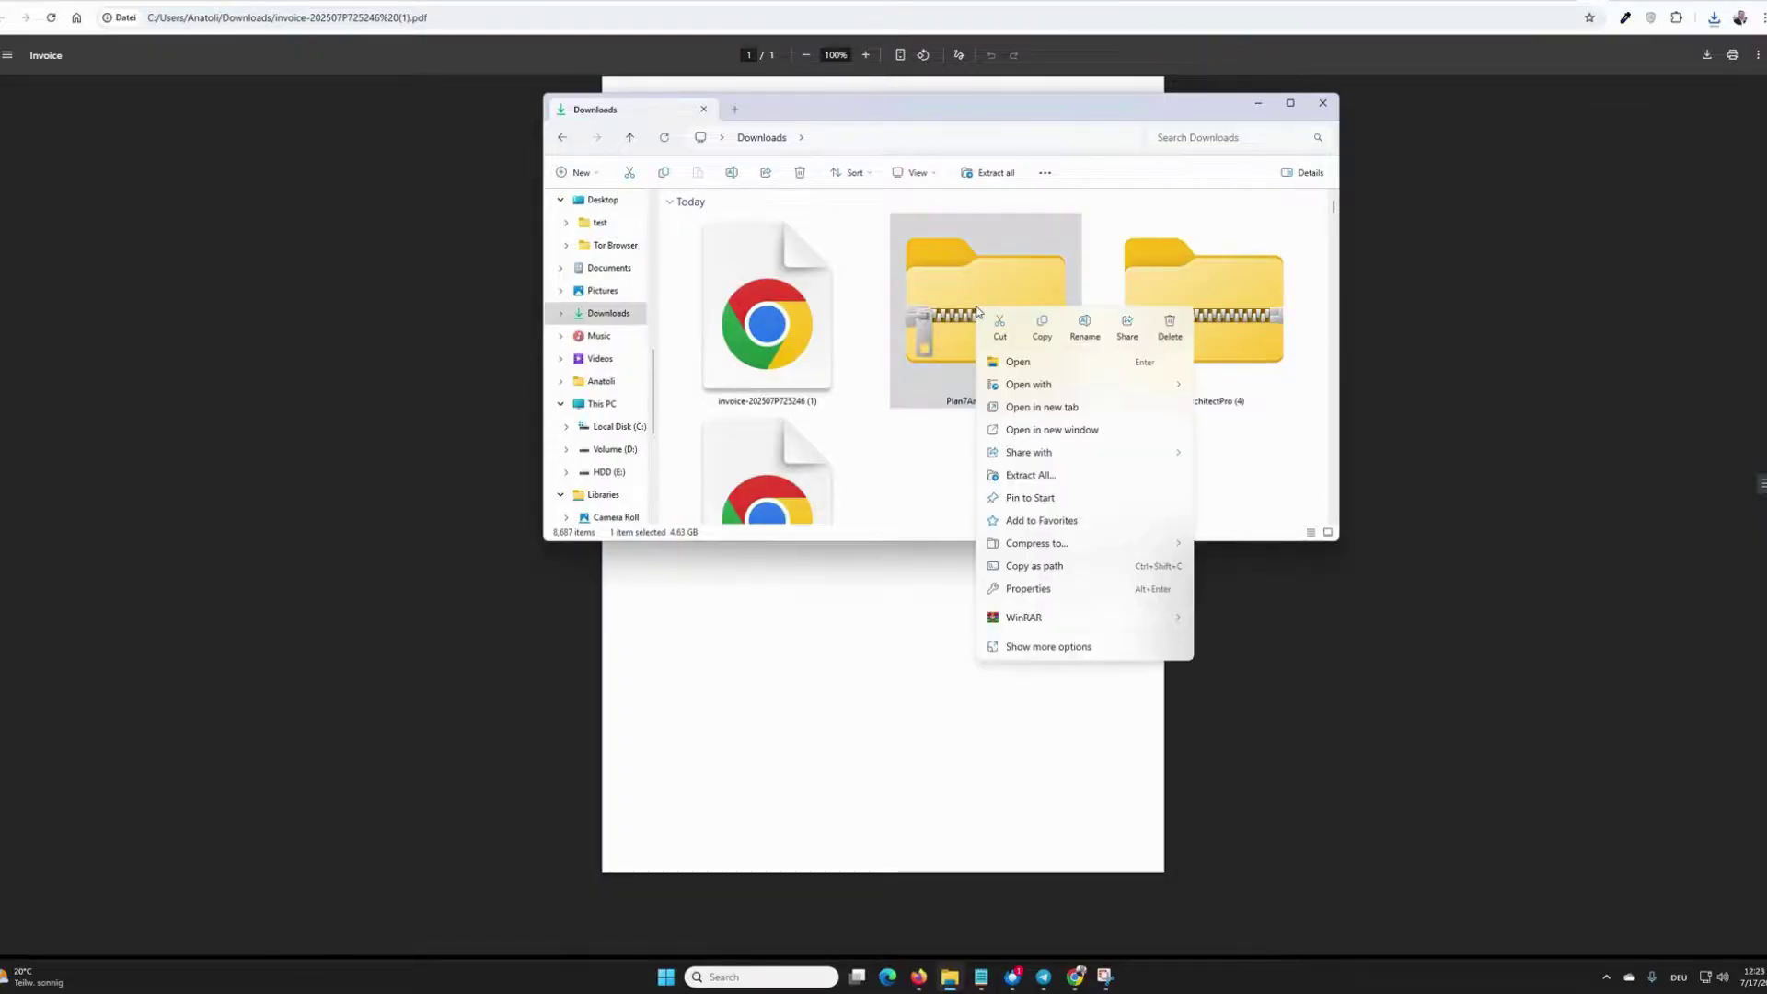
pyautogui.click(1038, 476)
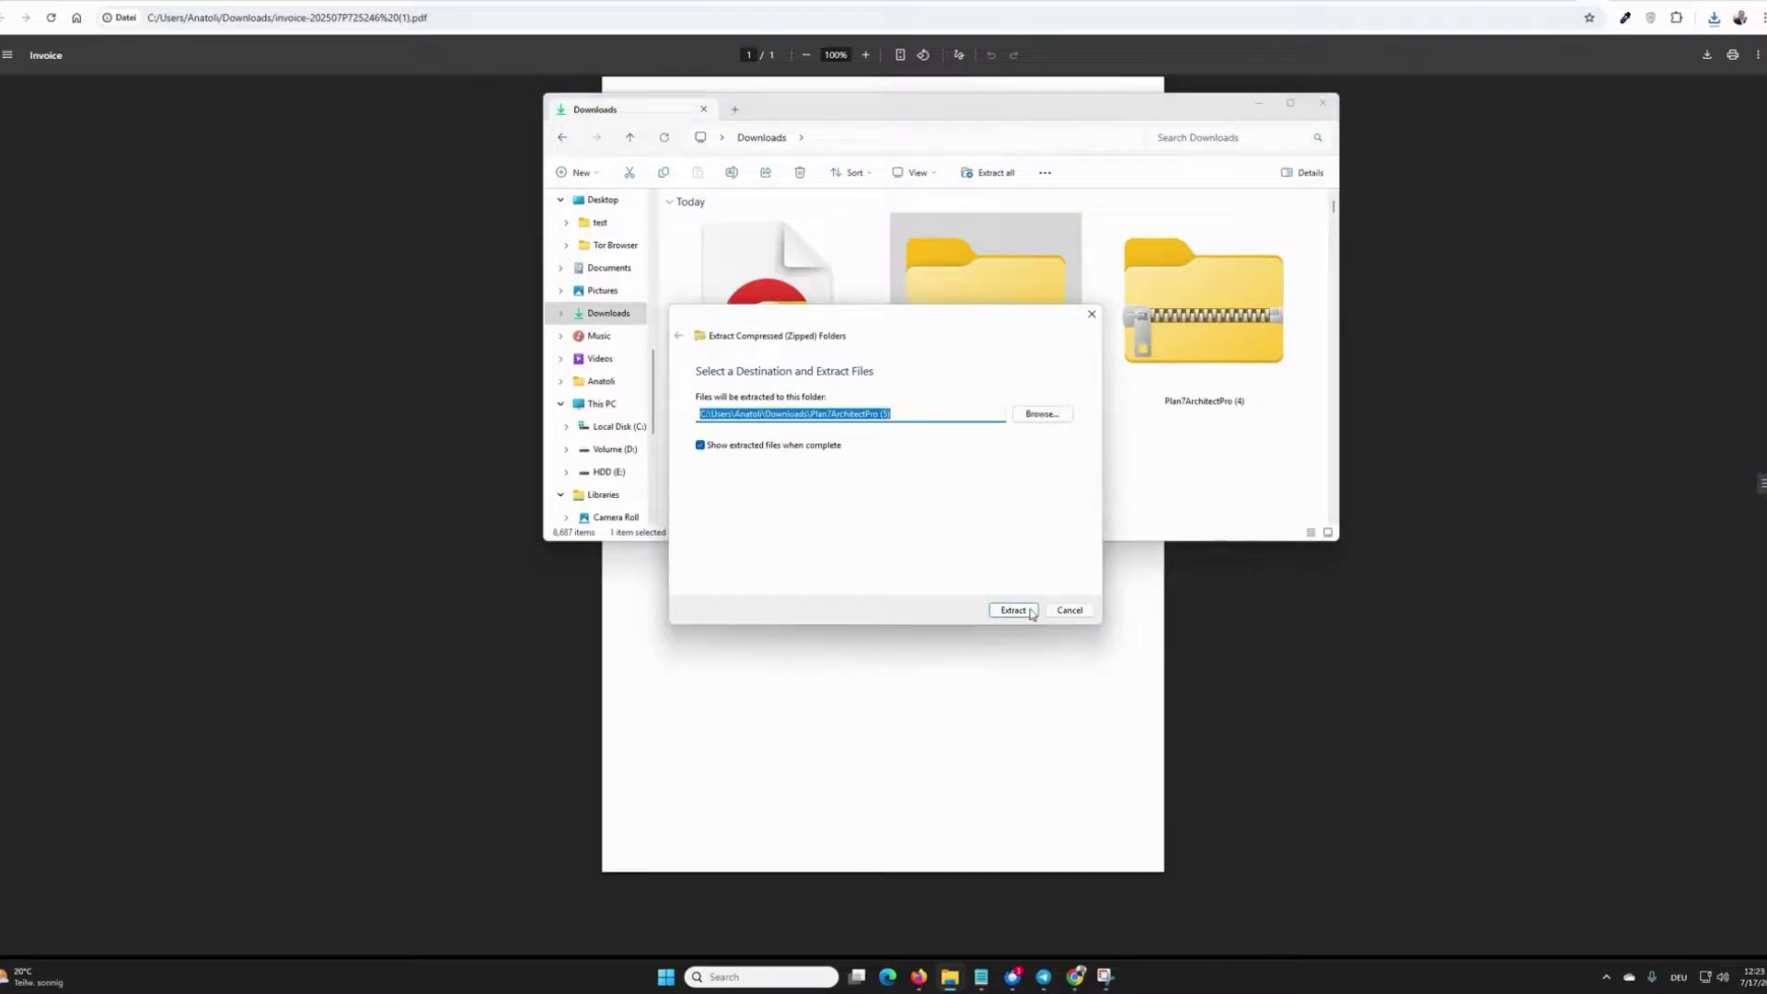
pyautogui.click(1015, 611)
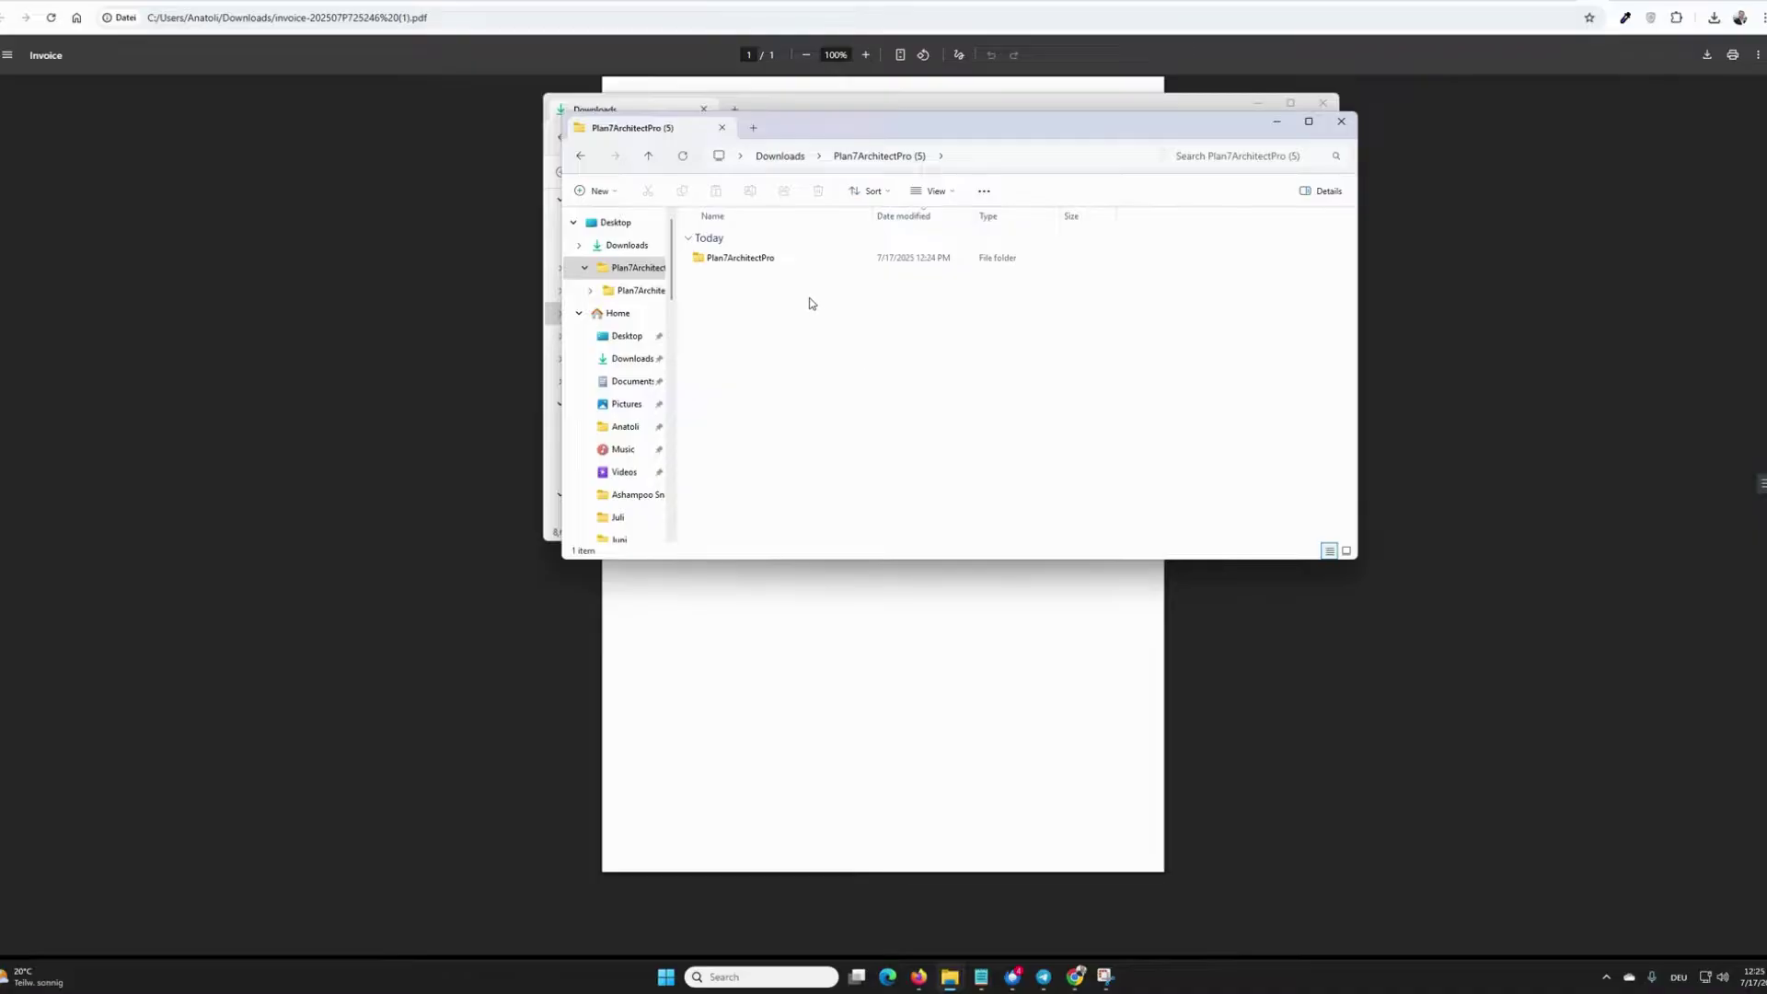
# Run the Setup application inside the extracted Plan7ArchitectPro folder.
pyautogui.doubleClick(742, 266)
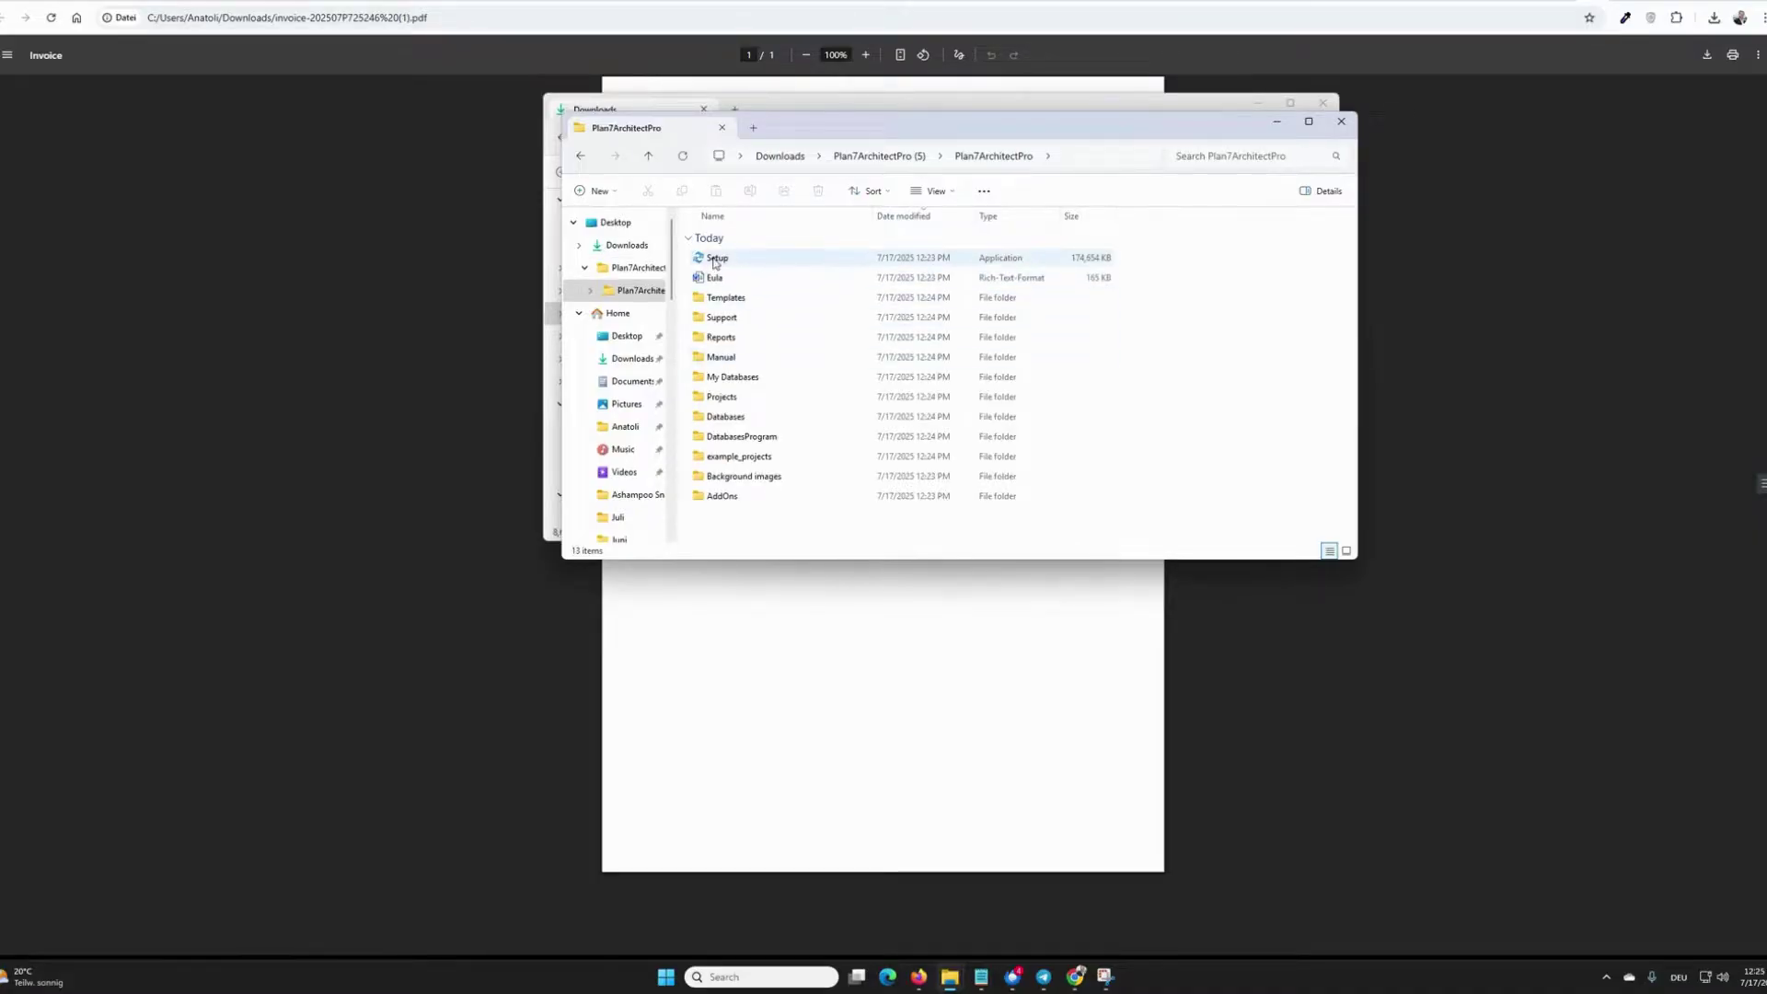
pyautogui.rightClick(715, 262)
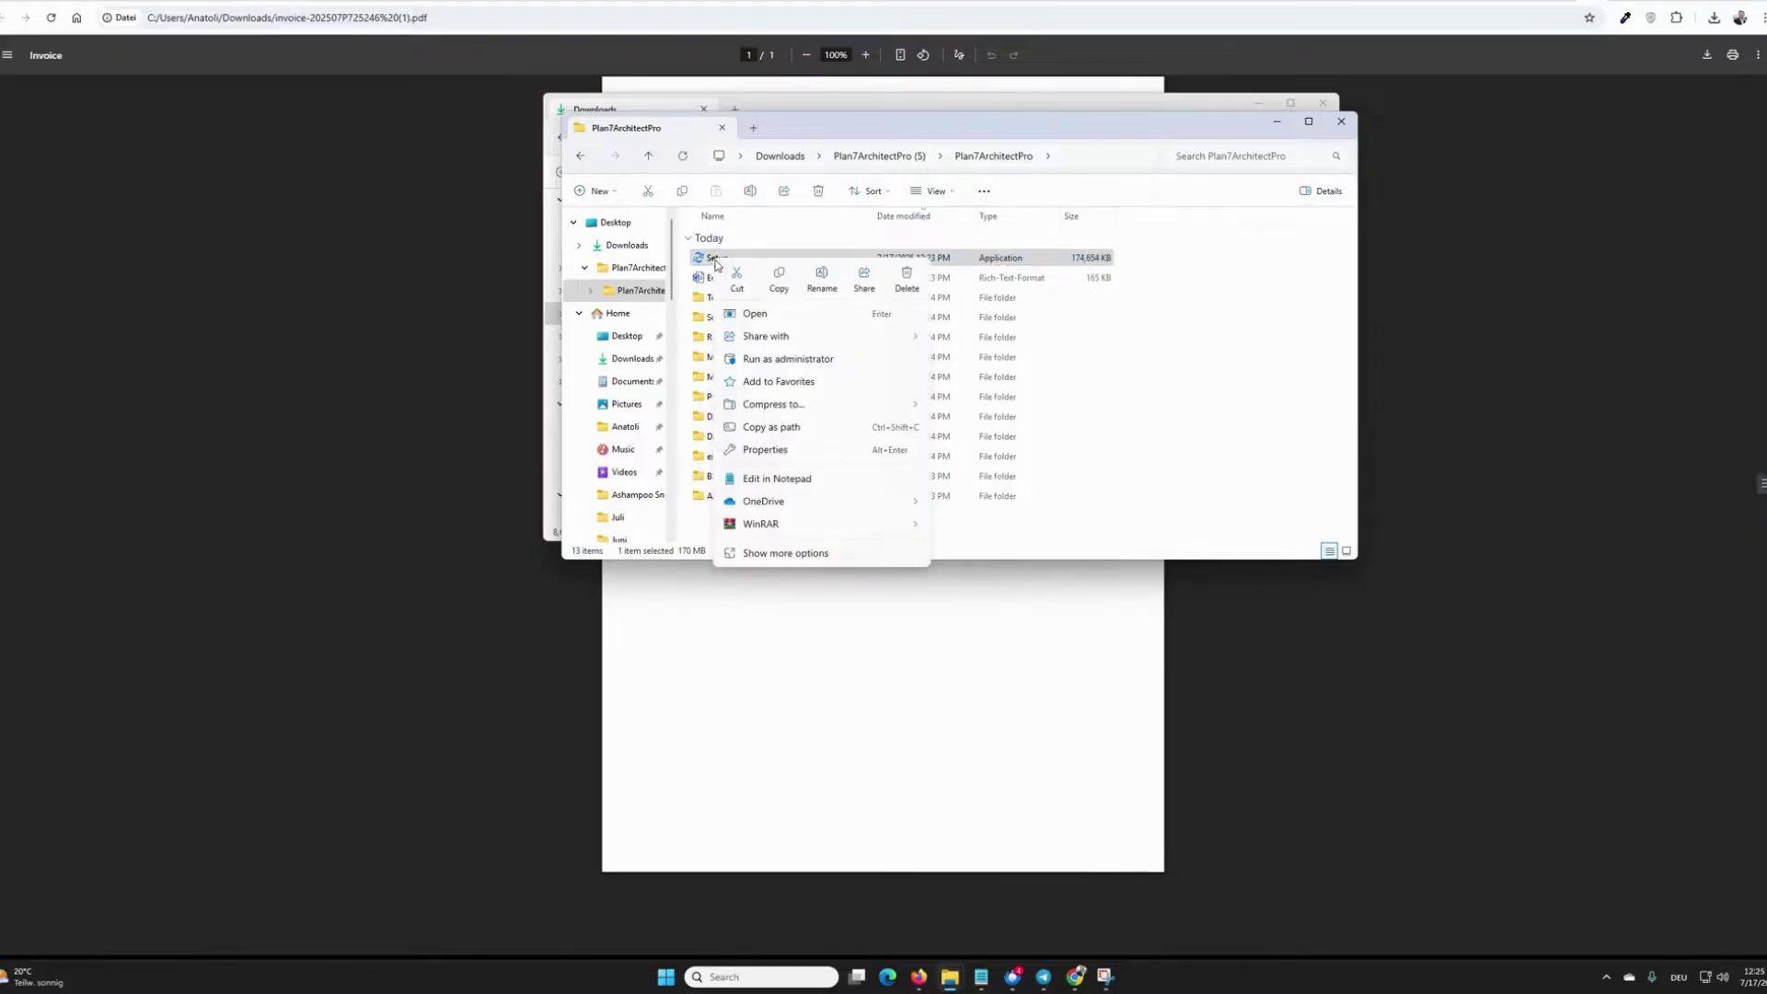
pyautogui.click(781, 367)
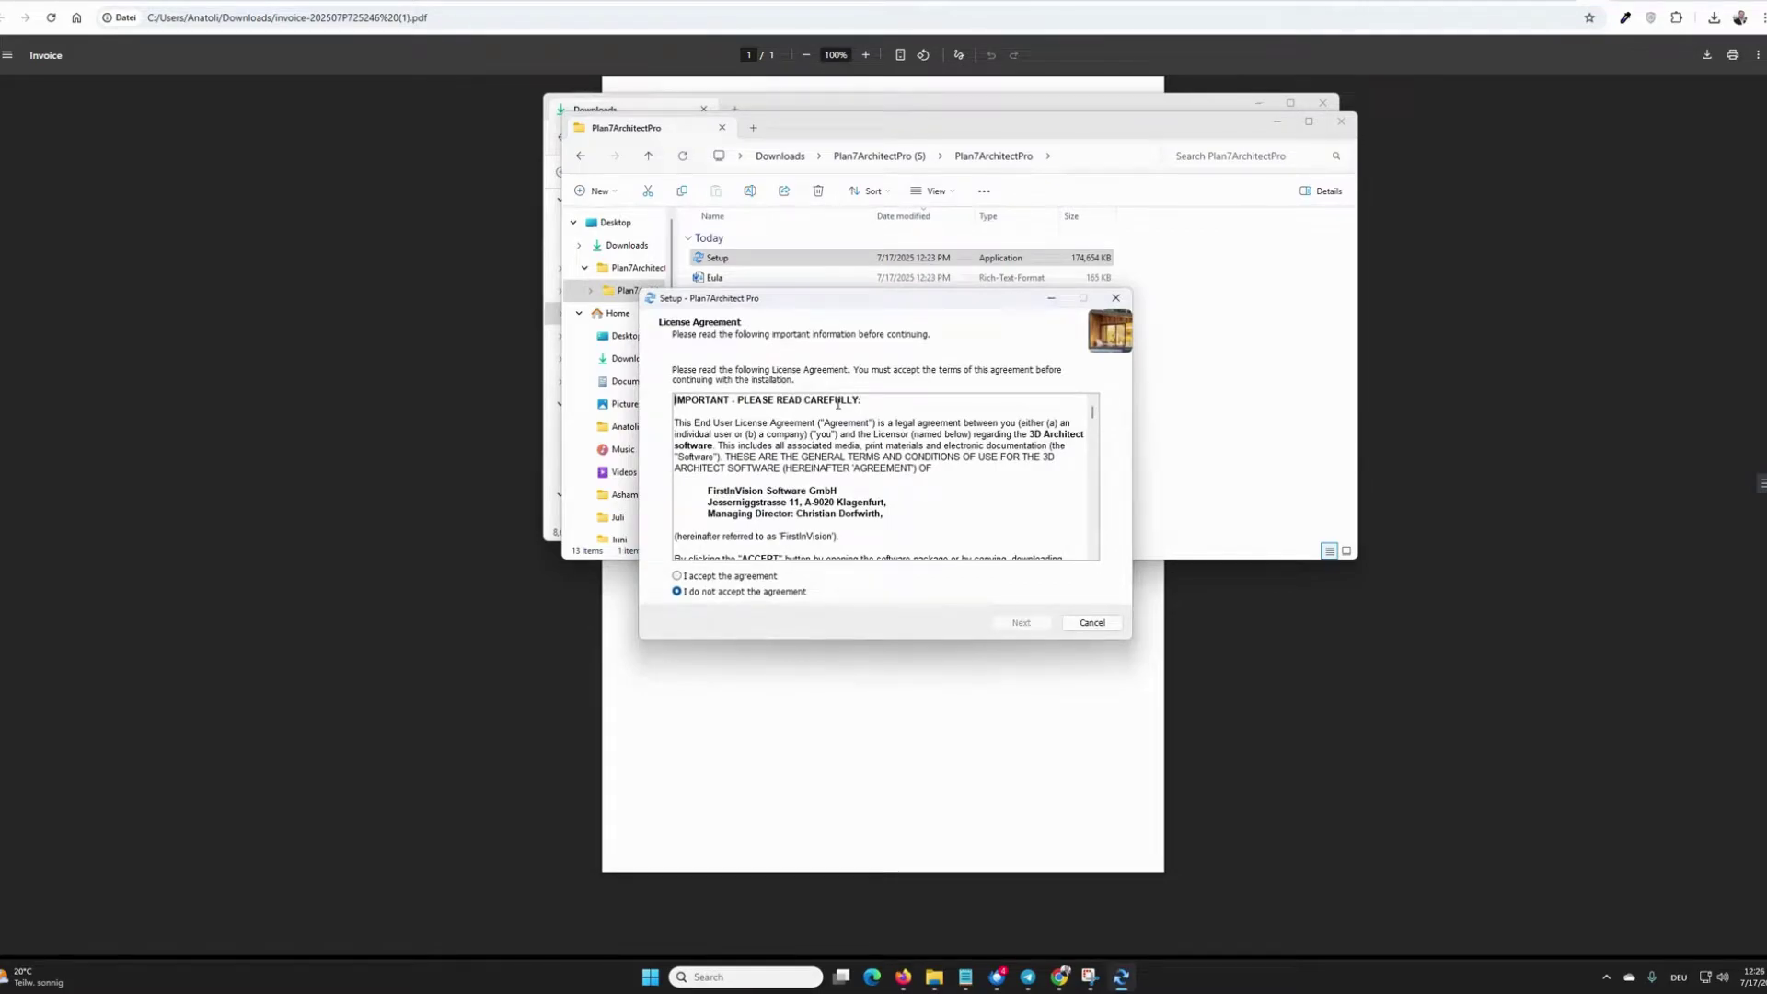
# Accept the licence and install to C:\Program Files\Plan7Architect Pro with default data folder and all components.
pyautogui.click(697, 577)
pyautogui.click(1020, 625)
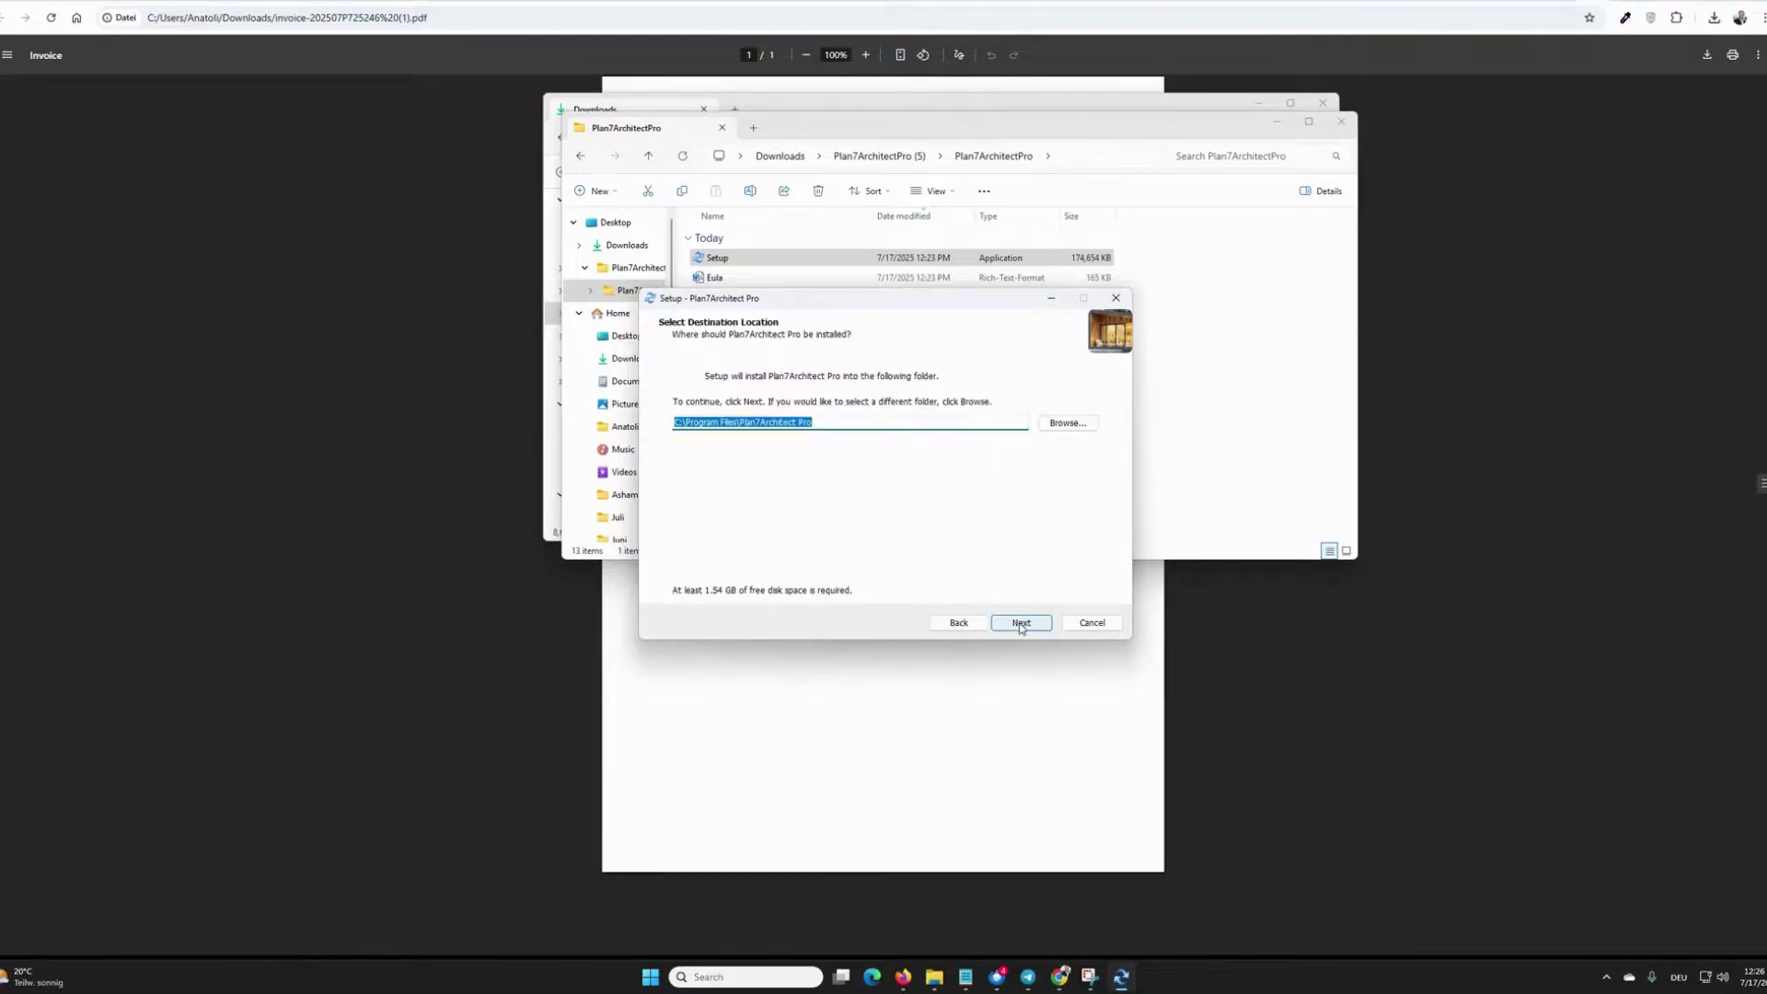
pyautogui.click(1020, 625)
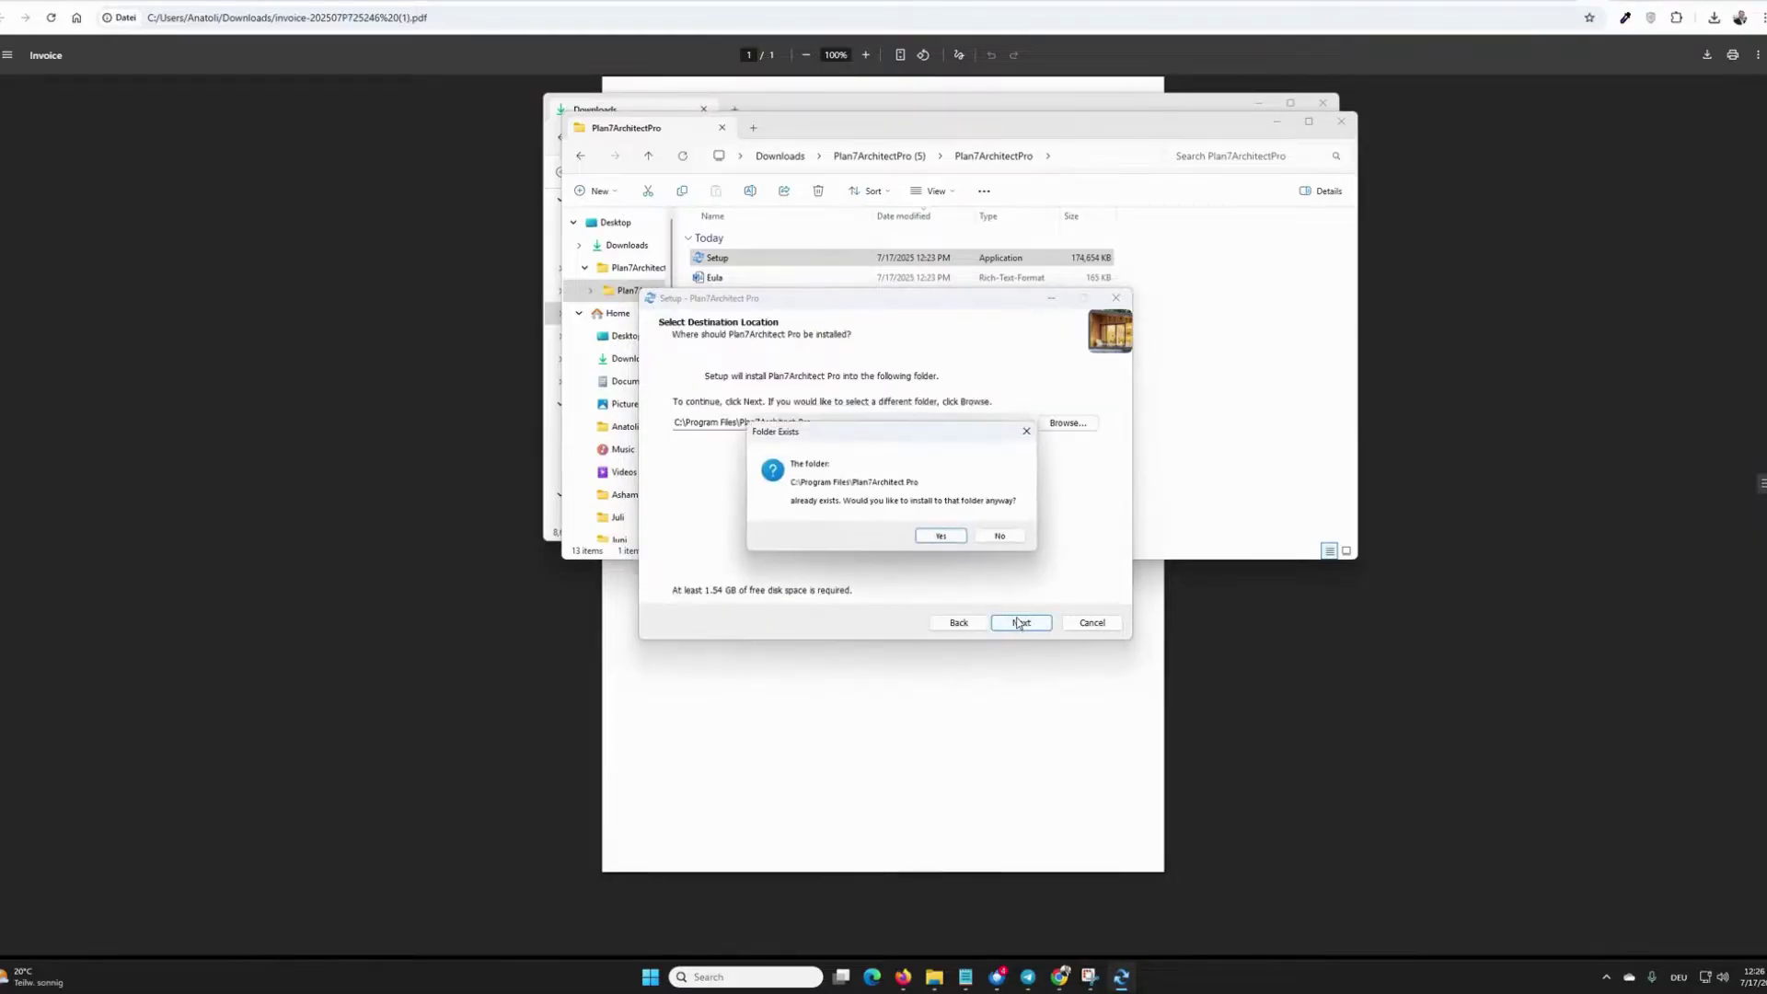
pyautogui.click(940, 535)
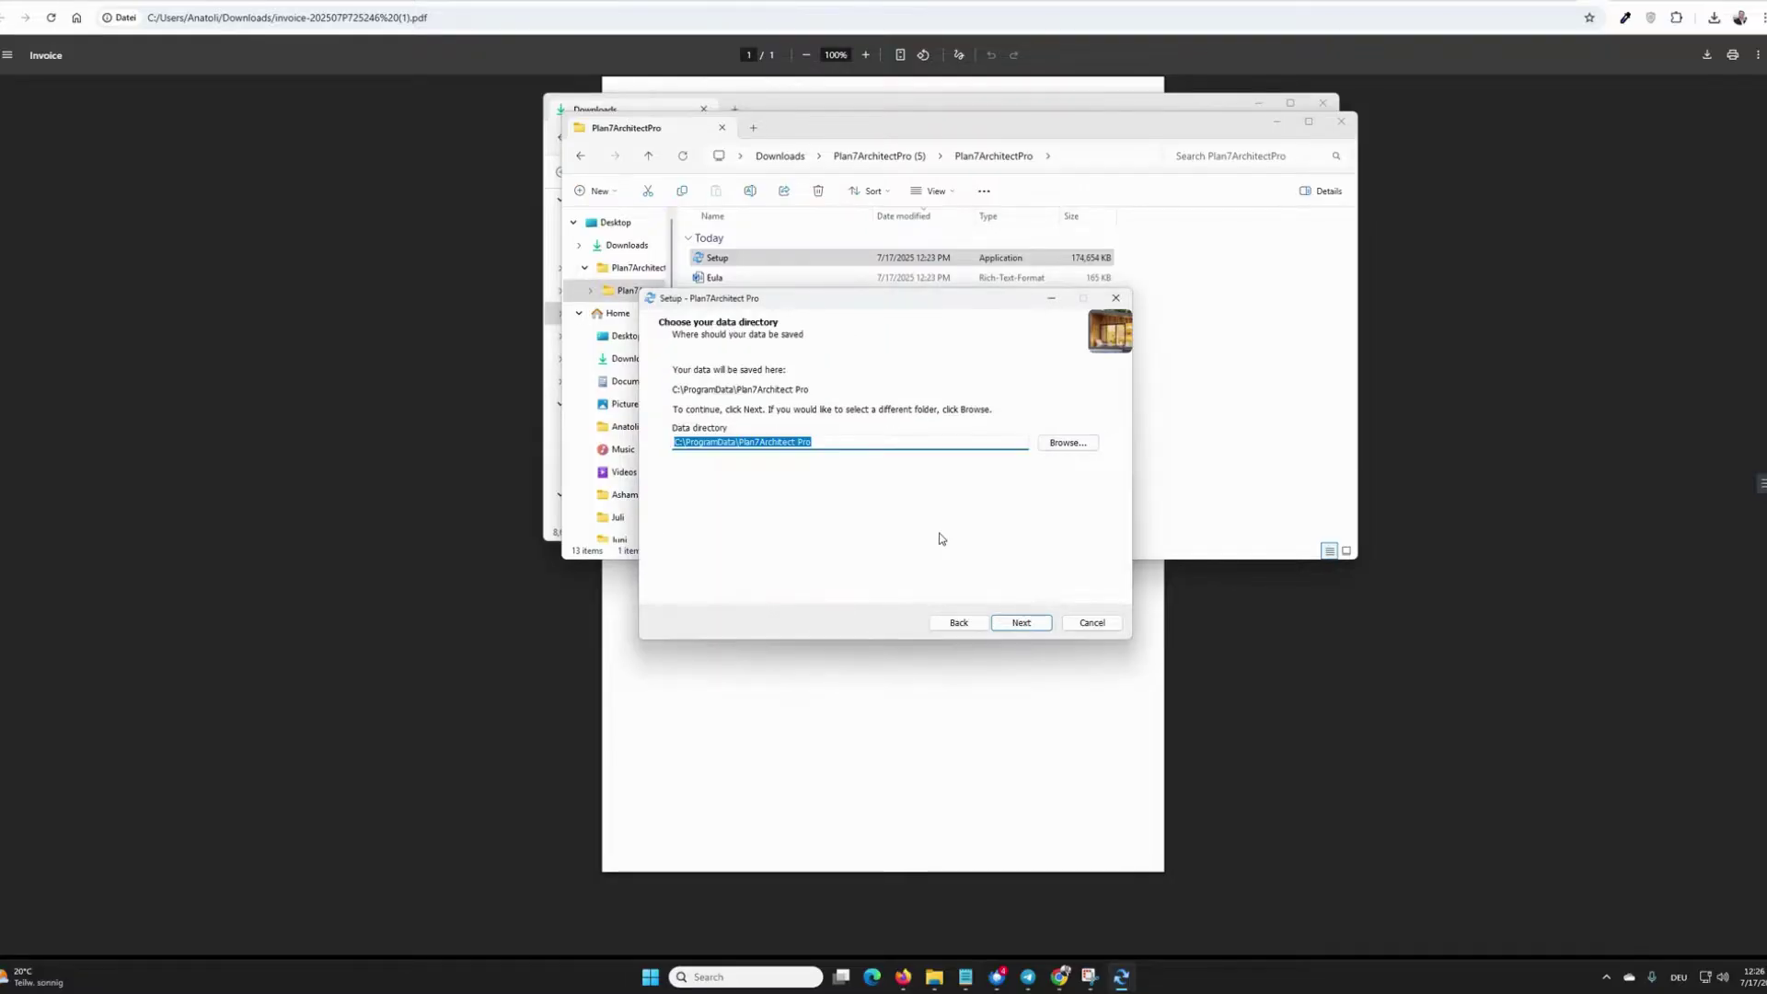
pyautogui.click(1021, 623)
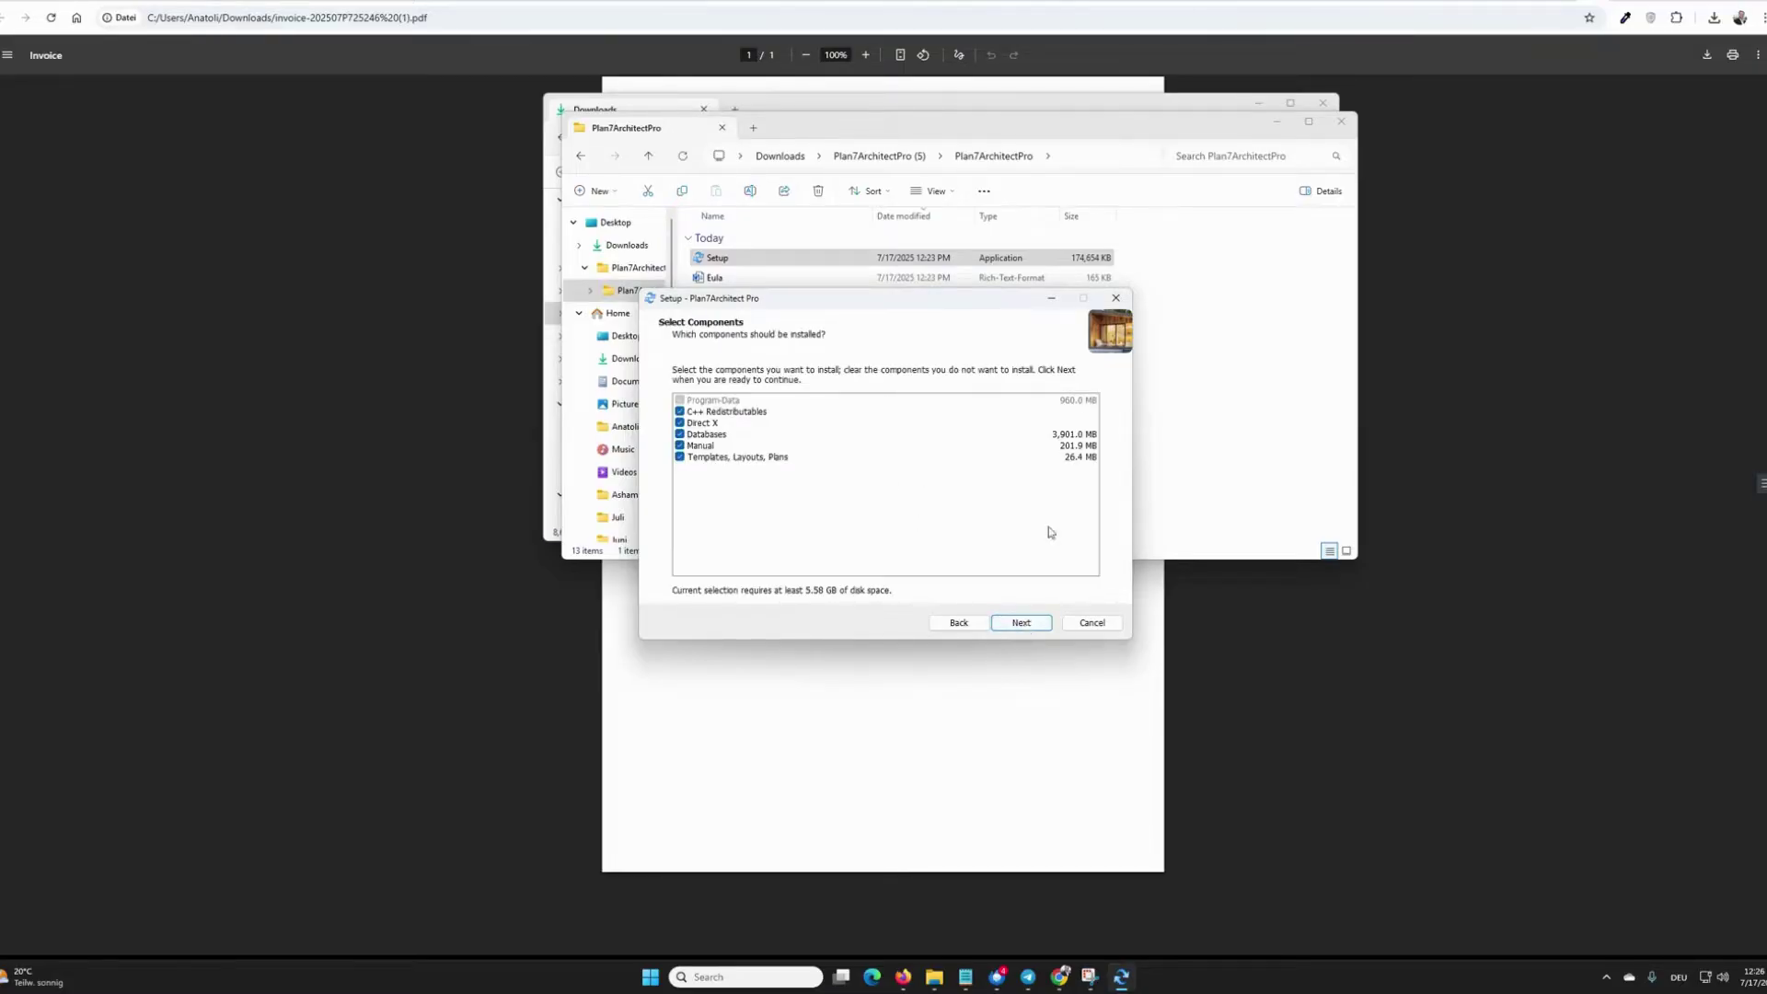
pyautogui.click(1040, 627)
pyautogui.click(1041, 629)
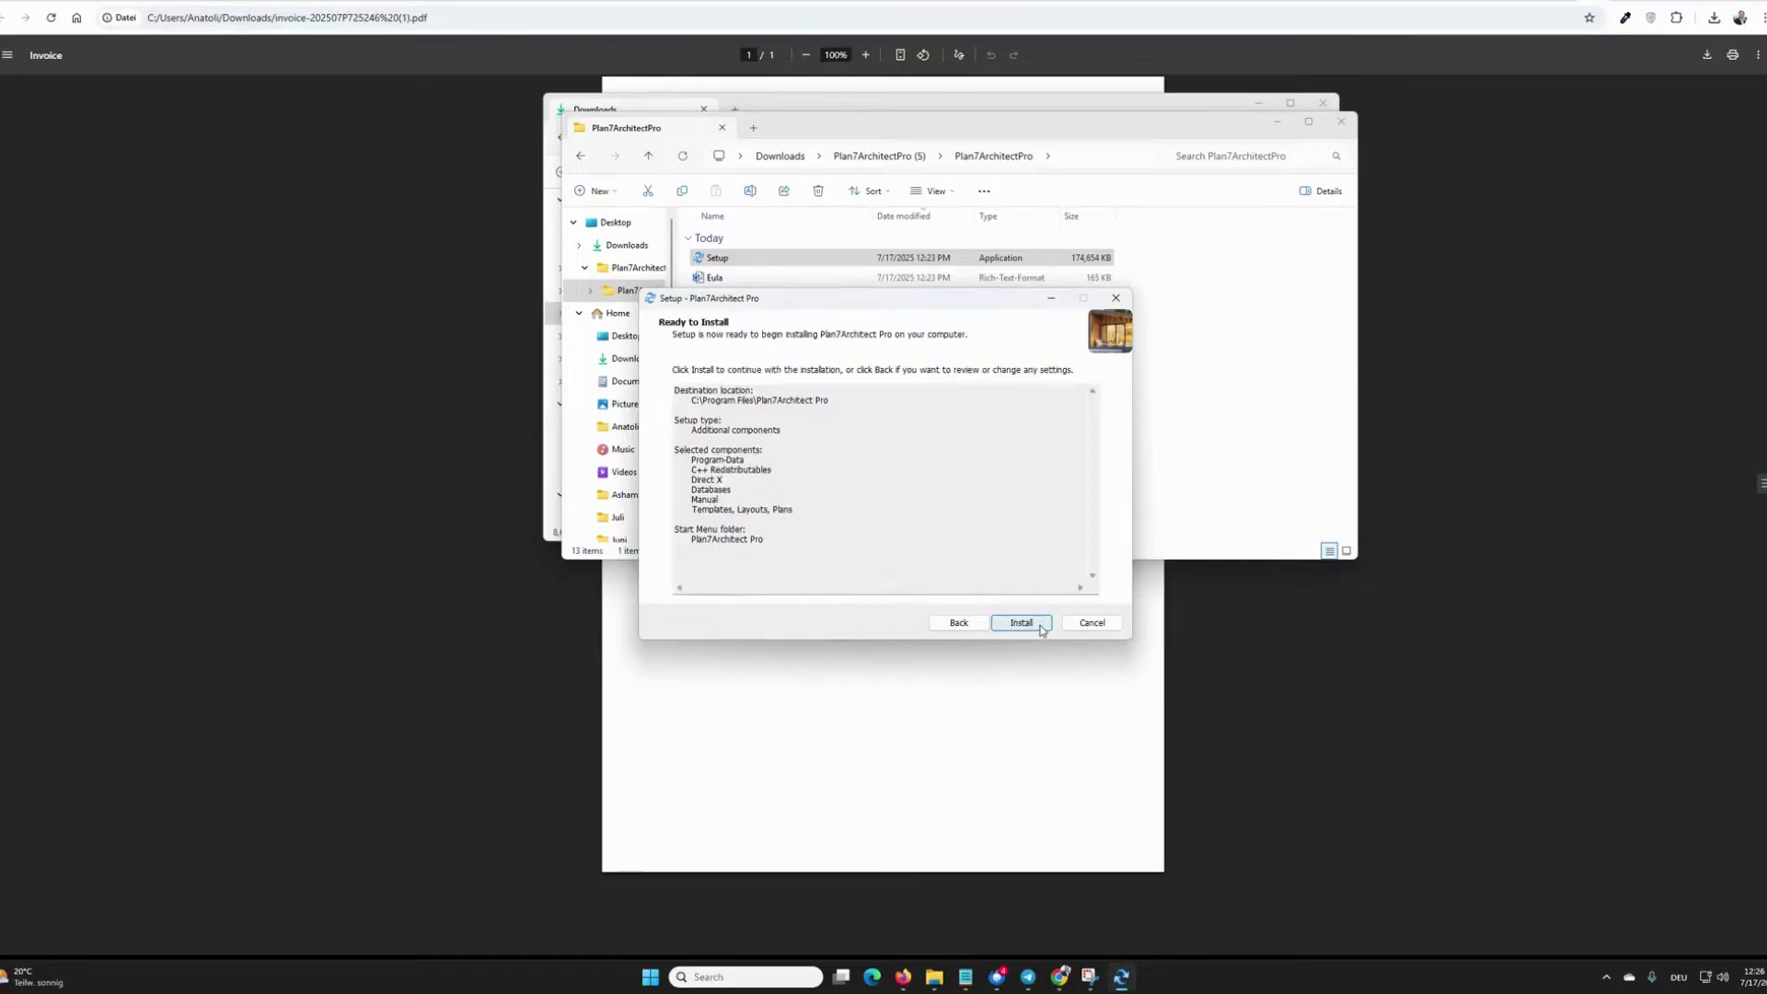
pyautogui.click(1041, 628)
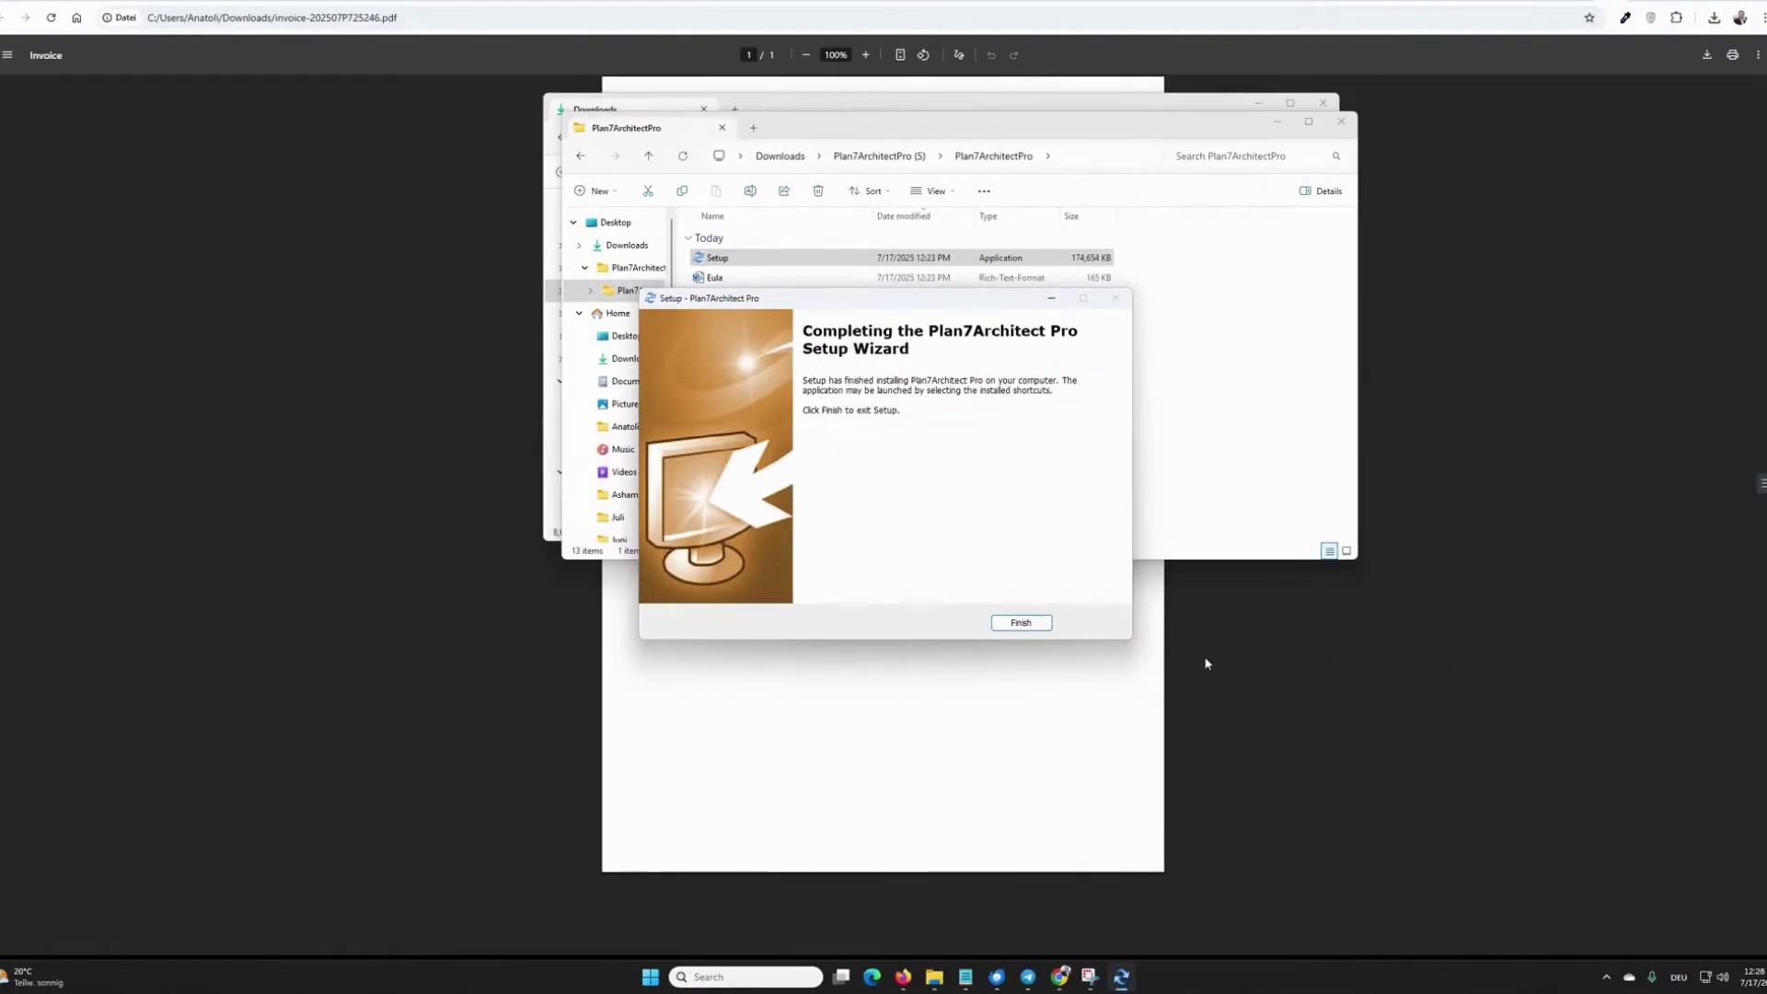
# Finish setup, launch Plan7Architect Pro, activate the licence online, and close the covering Explorer window.
pyautogui.click(1021, 623)
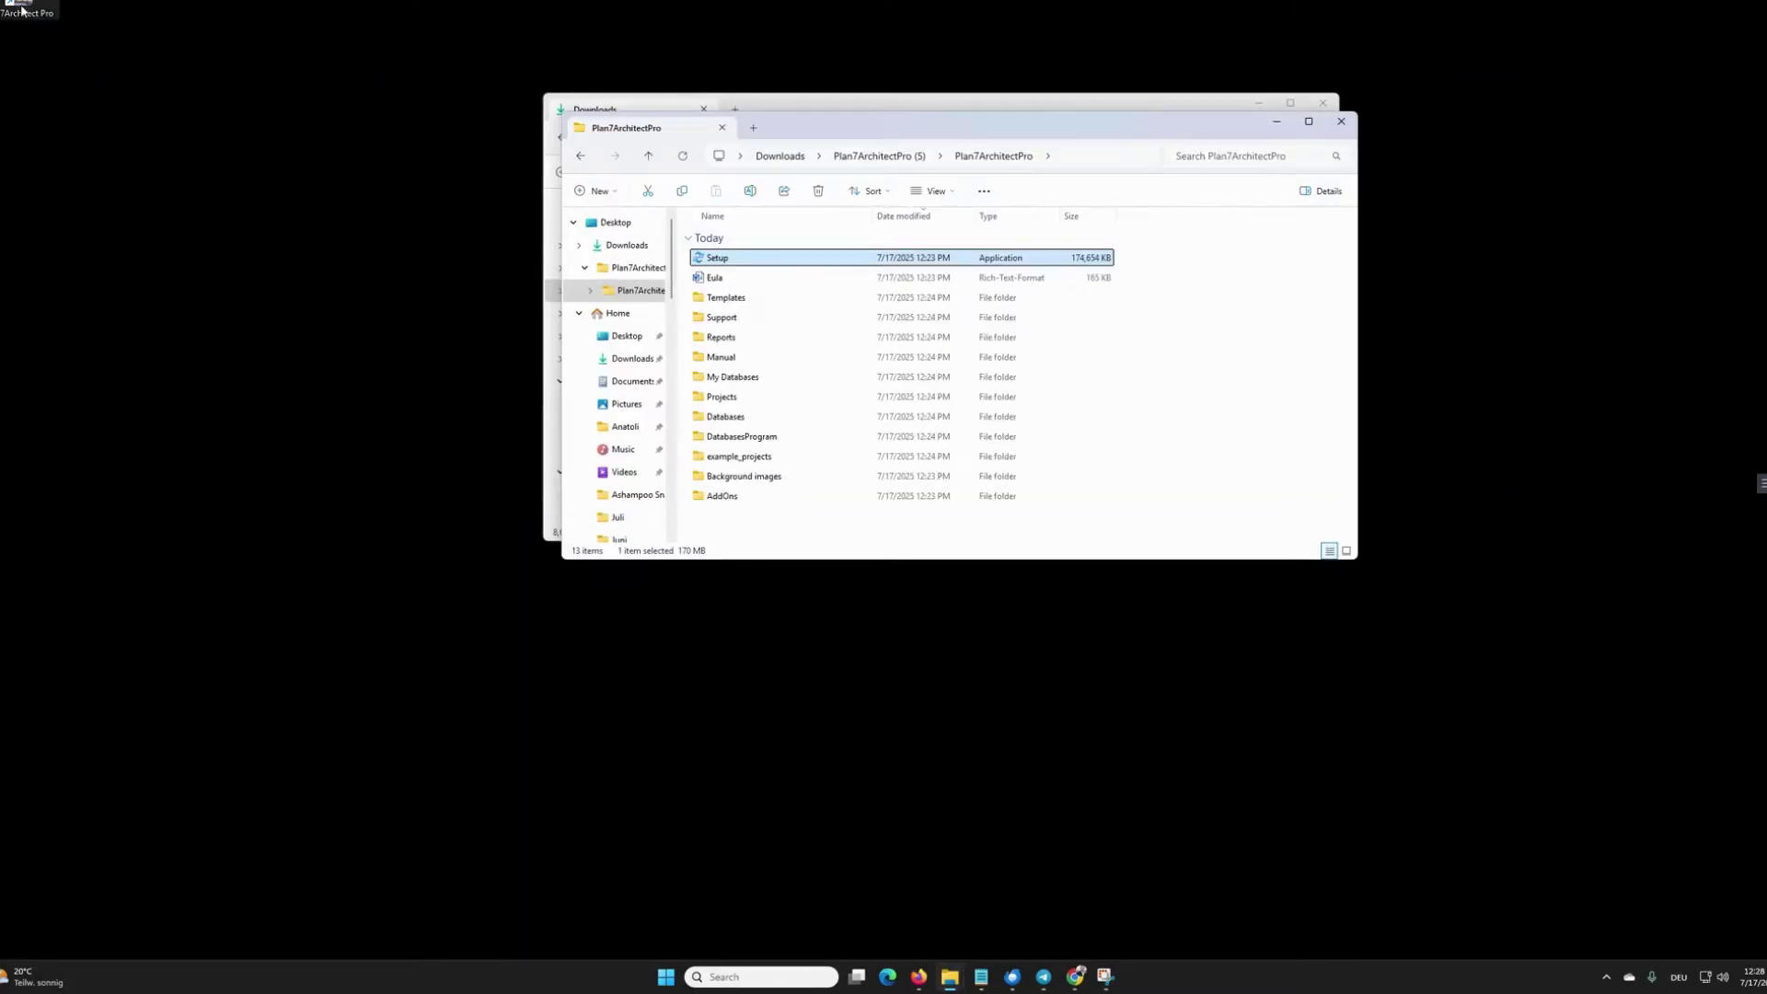
pyautogui.doubleClick(21, 9)
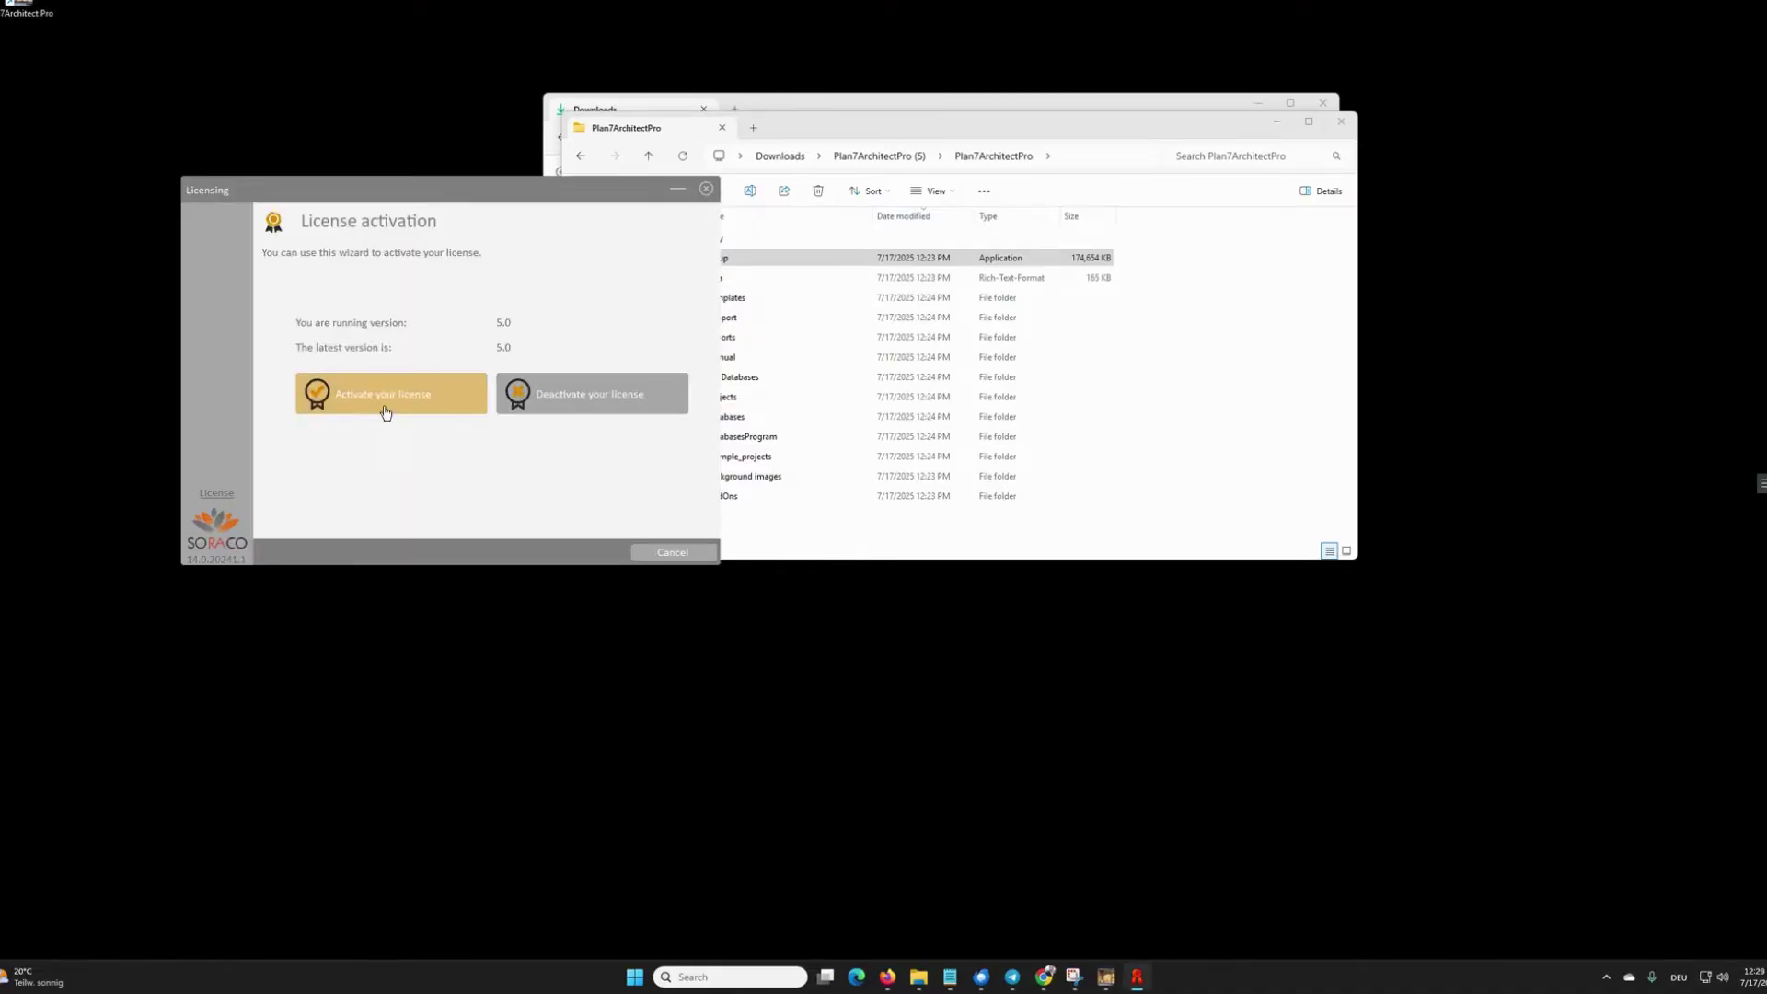
pyautogui.click(385, 411)
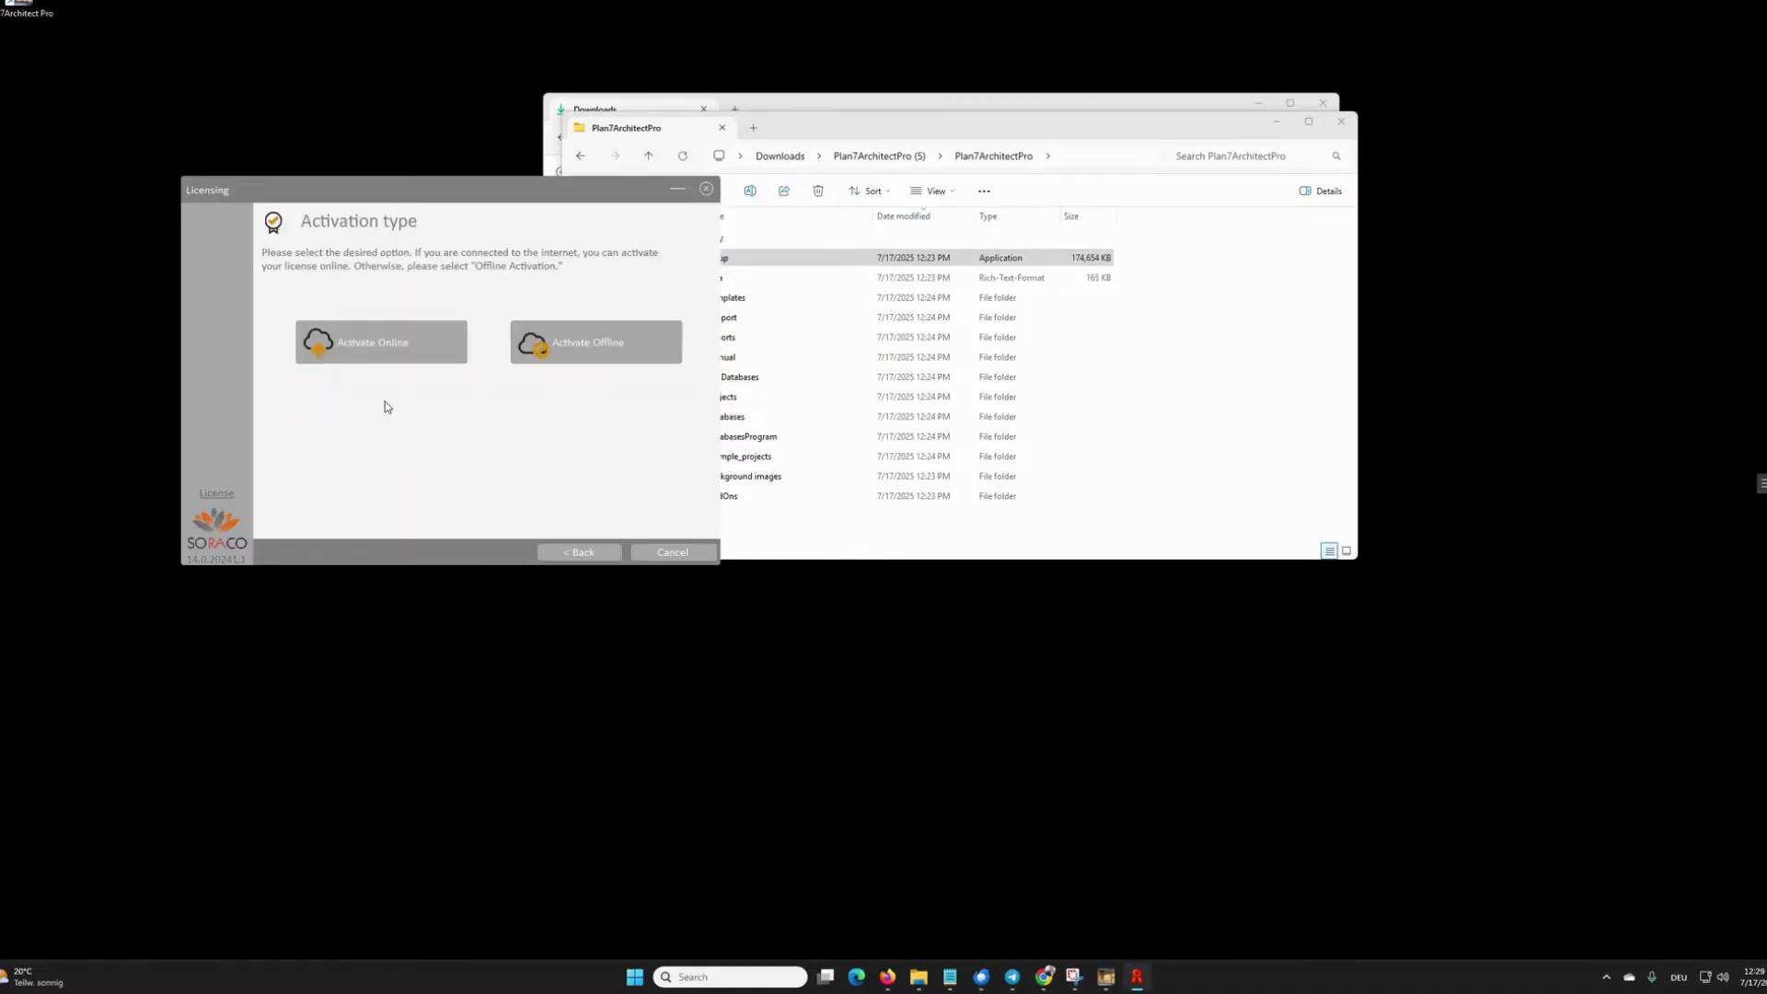
pyautogui.click(379, 349)
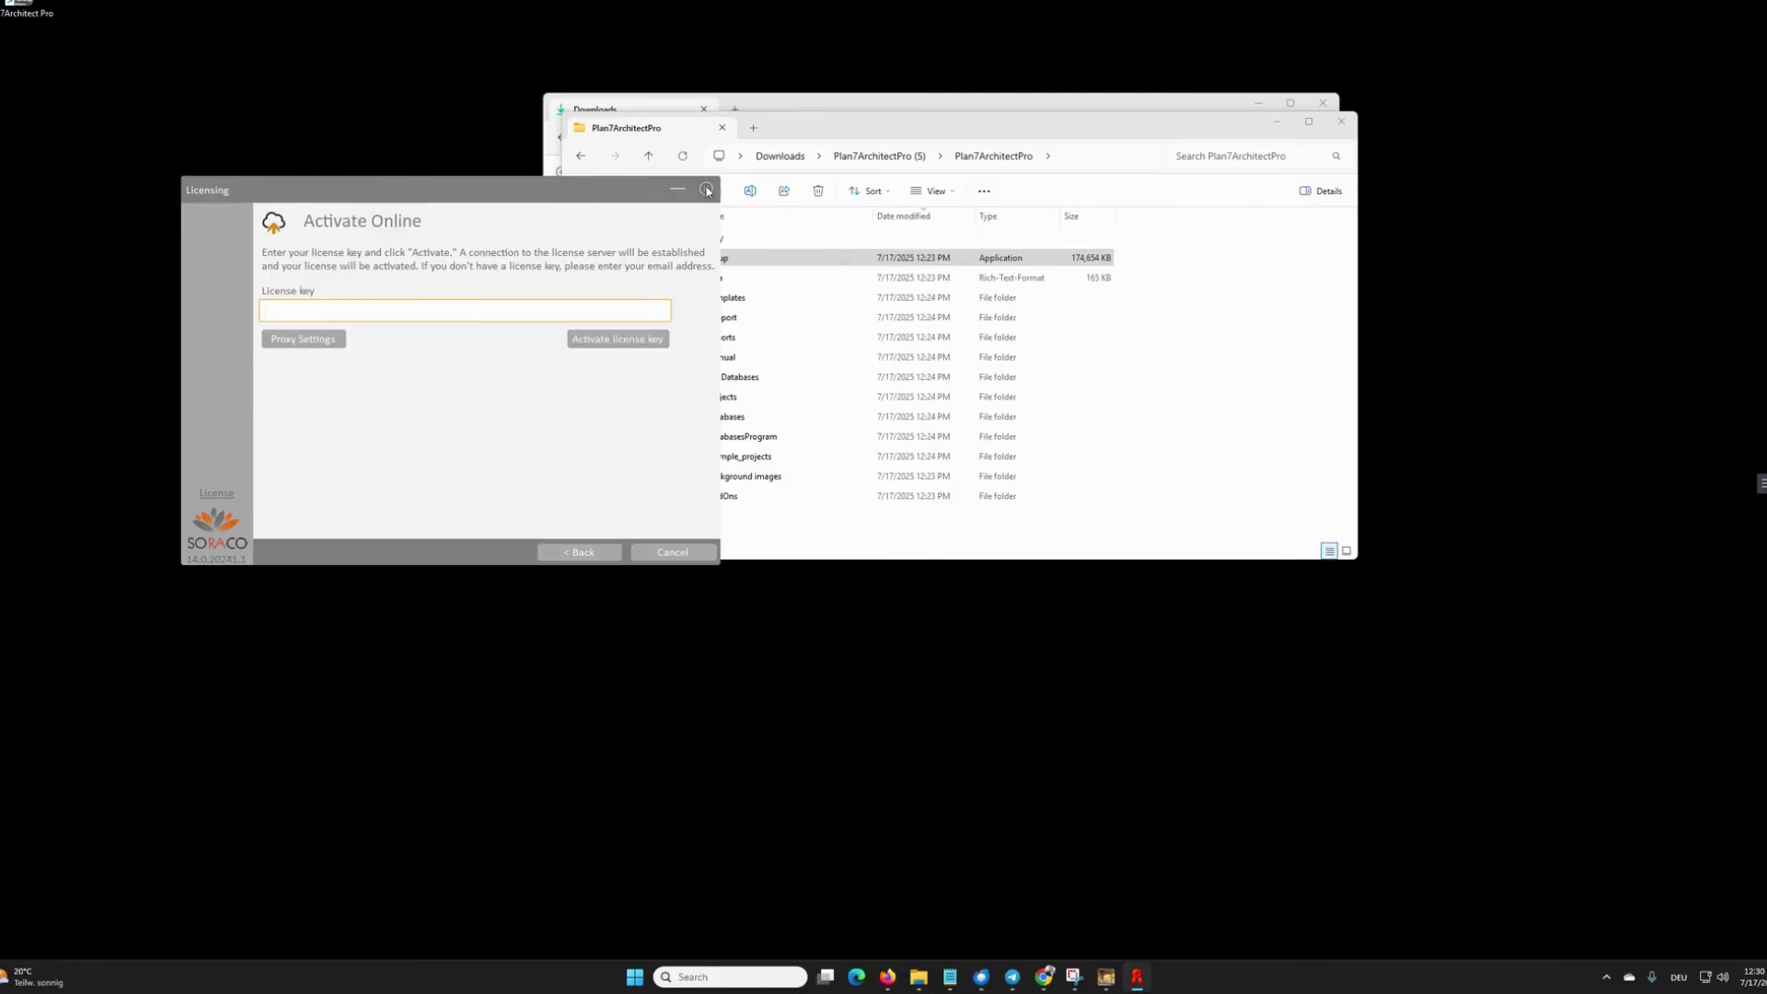
pyautogui.click(706, 189)
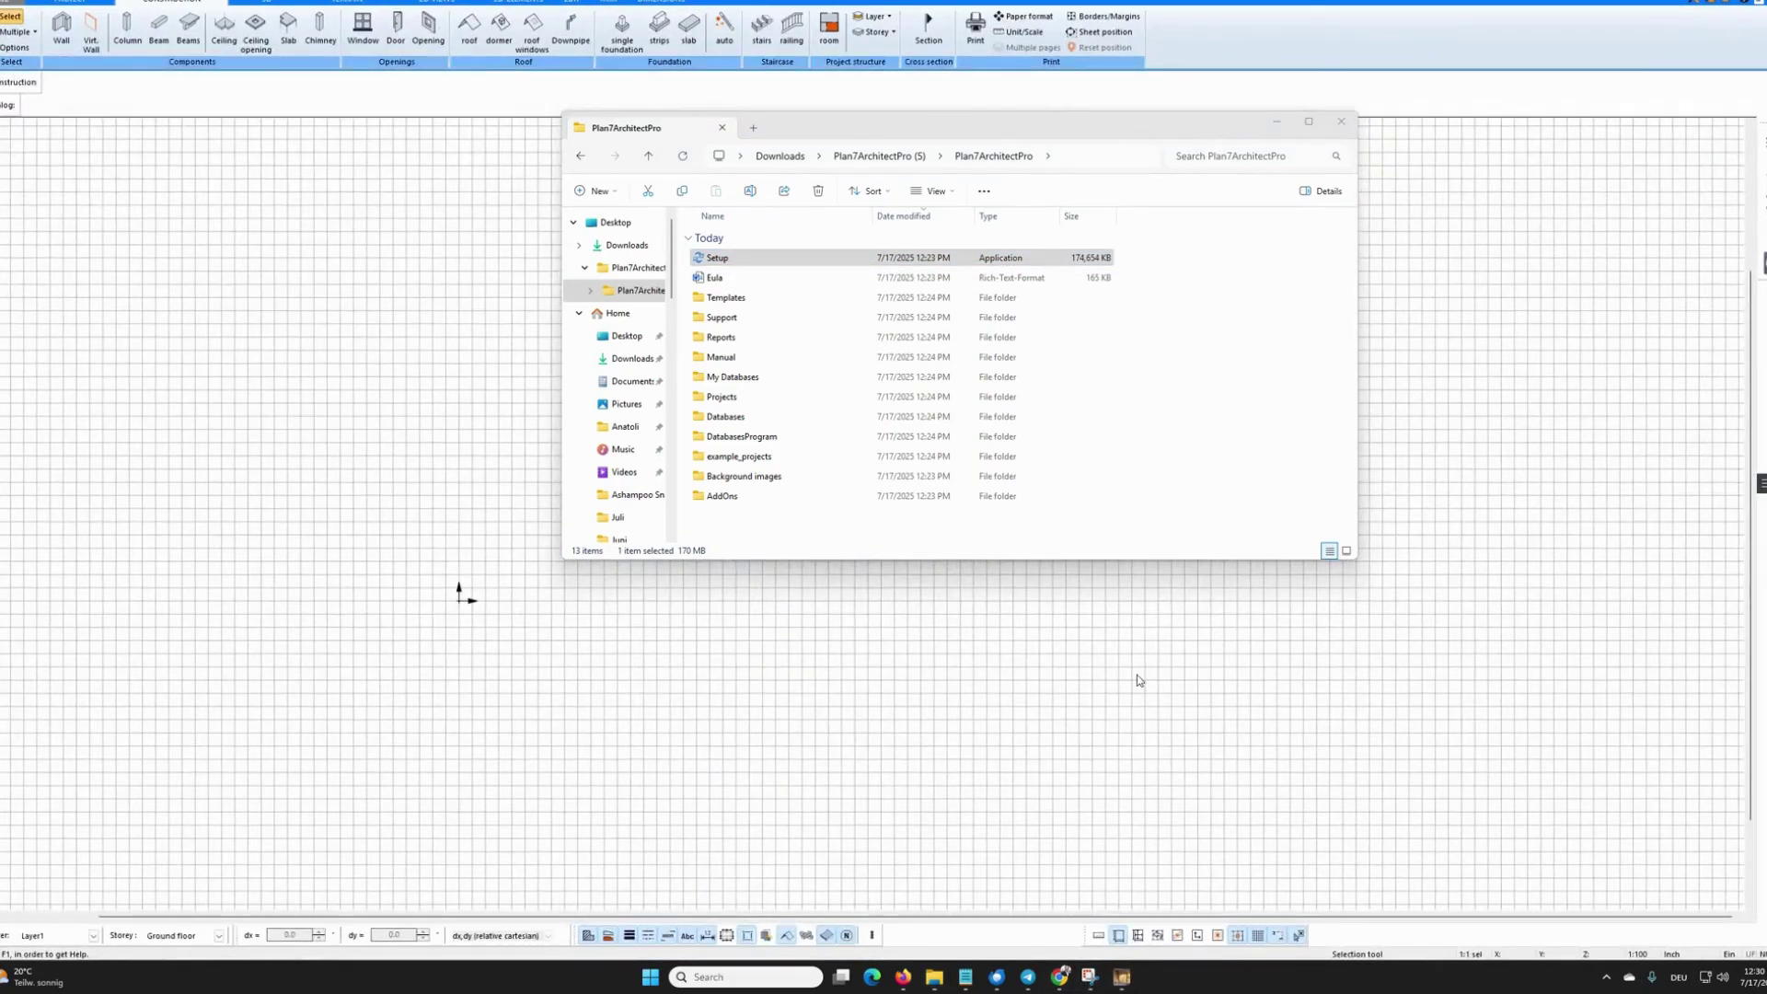
pyautogui.click(1344, 124)
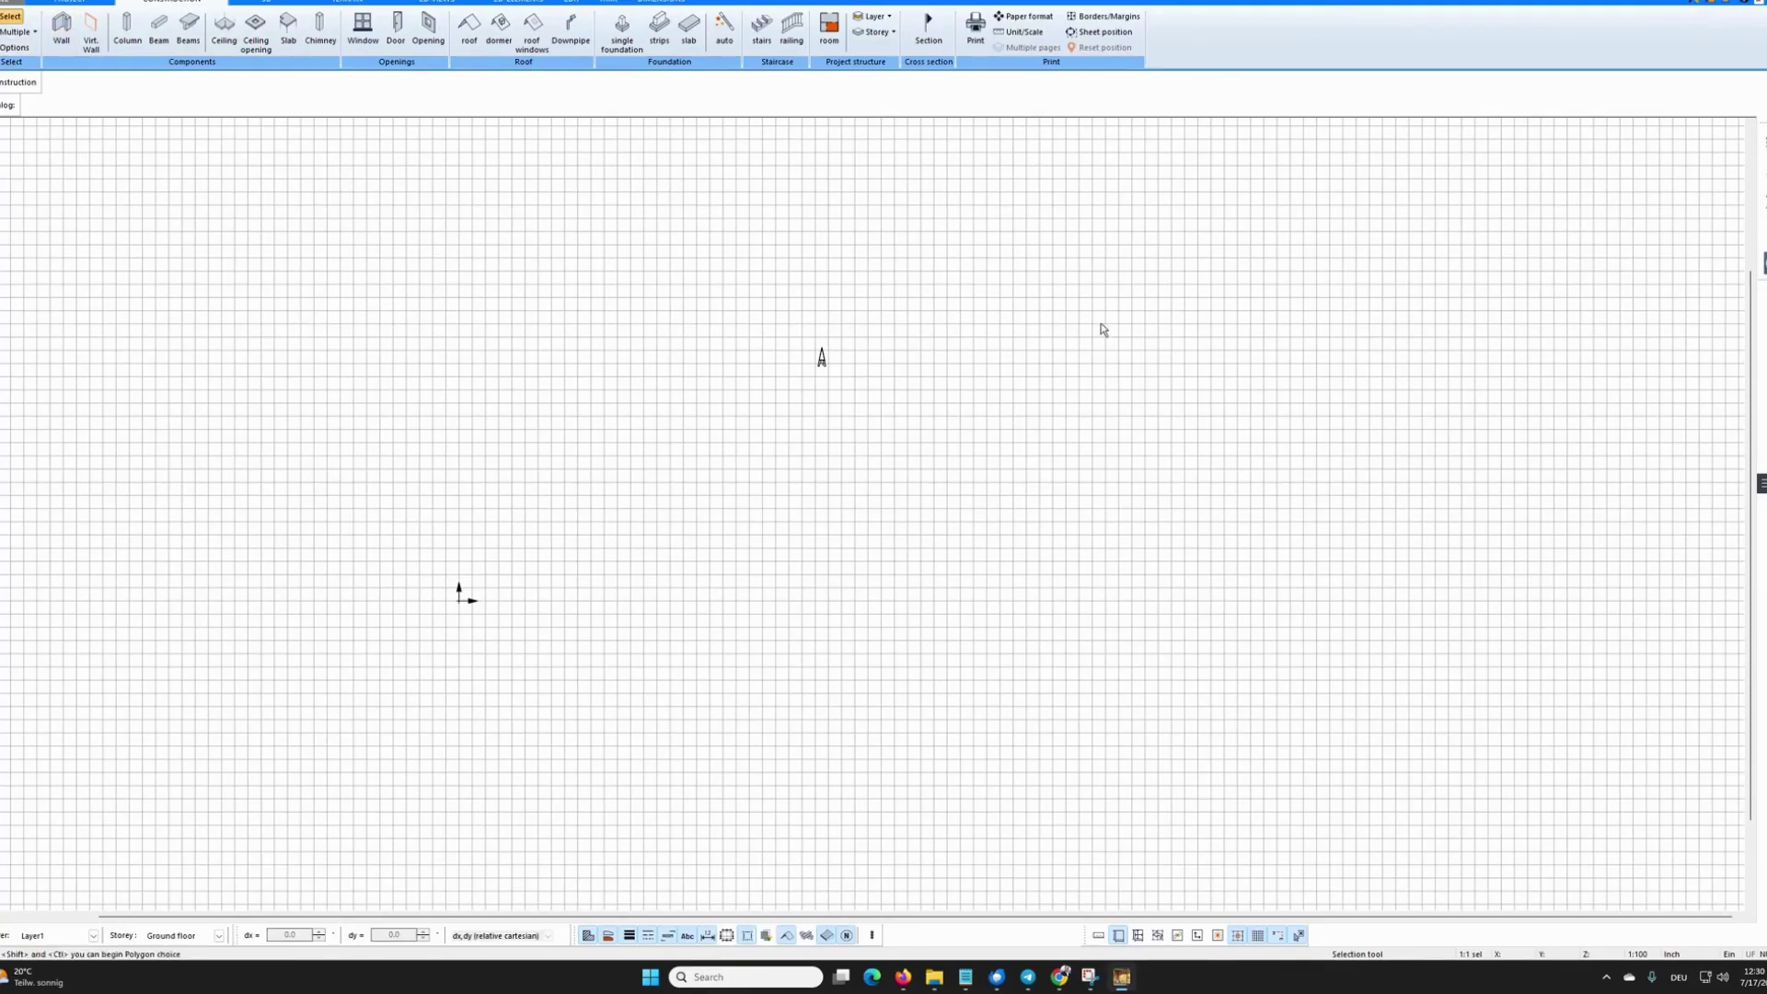